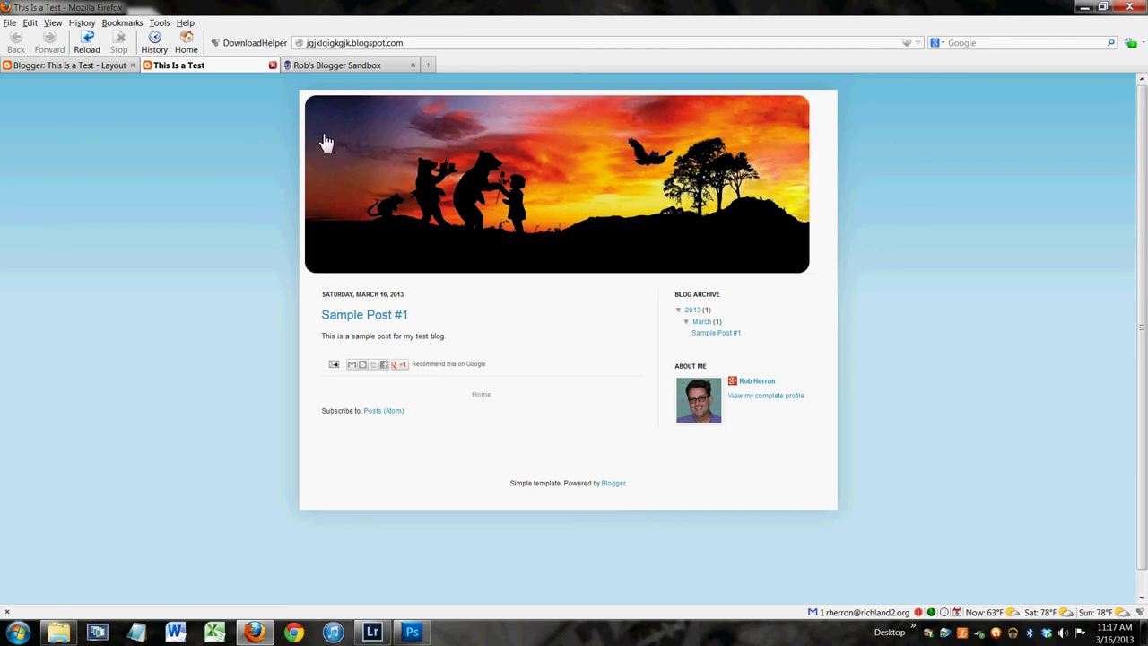
# Close the test blog tab and return from Layout to My blogs, which shows Error 503
pyautogui.click(272, 66)
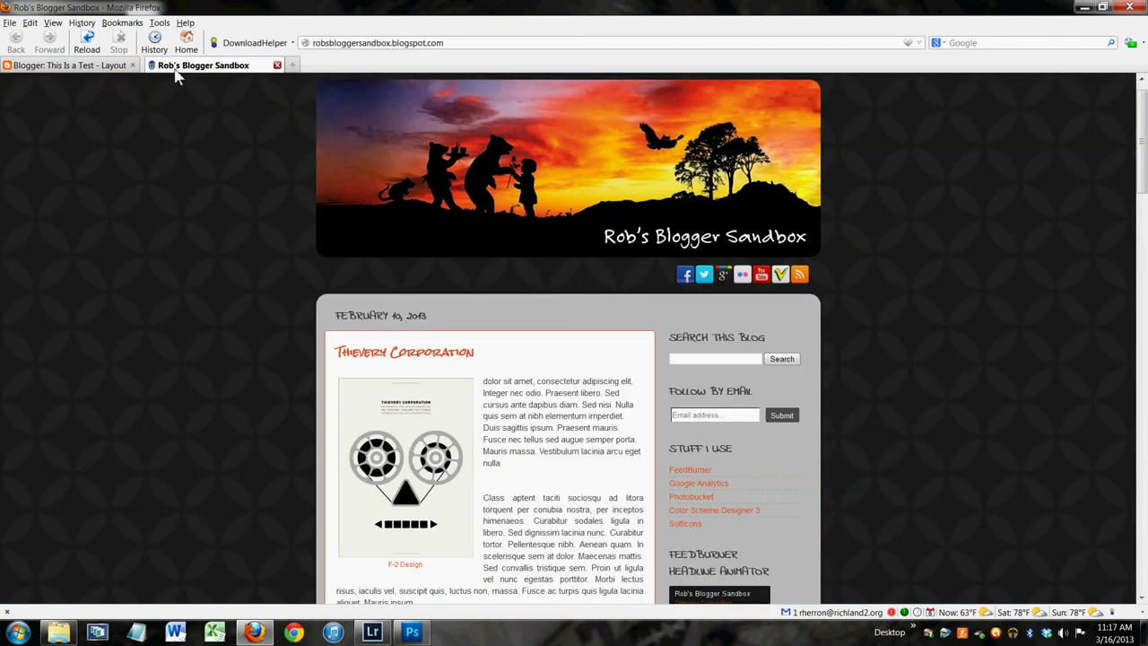
pyautogui.click(104, 68)
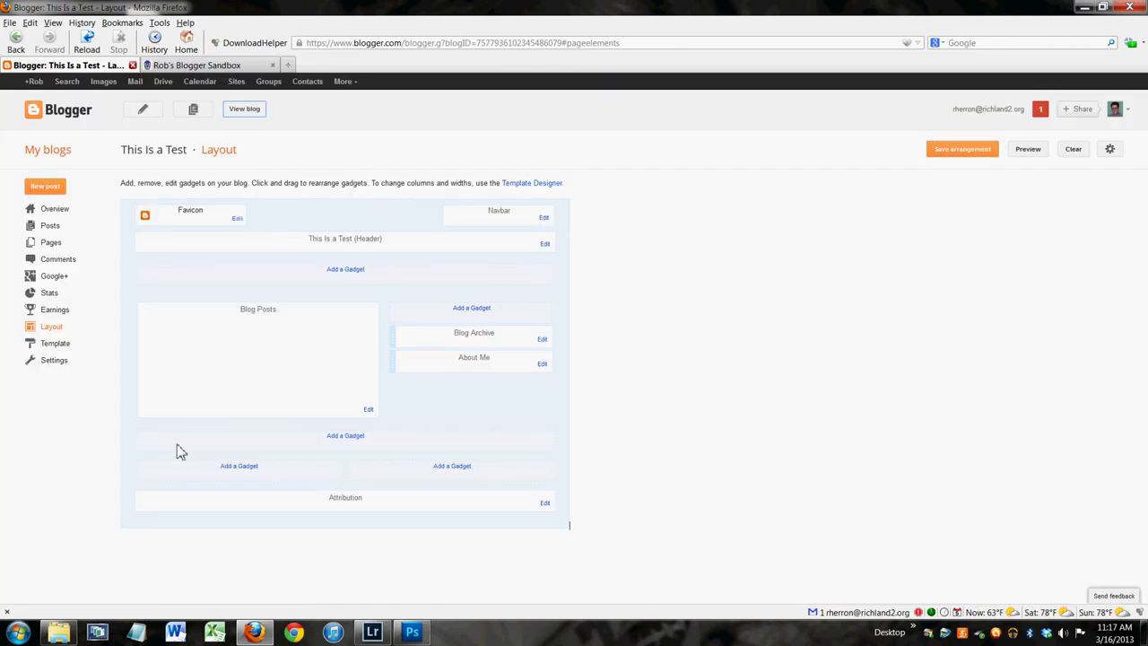
pyautogui.click(58, 156)
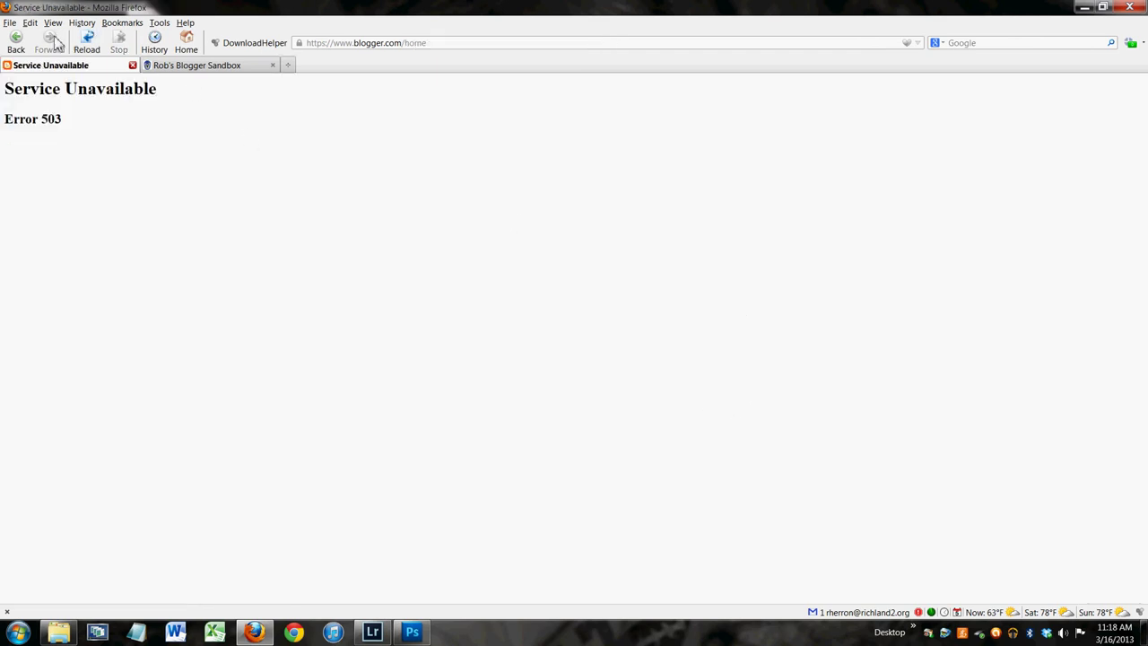
# Reload the dashboard and open the 'This Is a Test' blog's Layout page
pyautogui.click(87, 42)
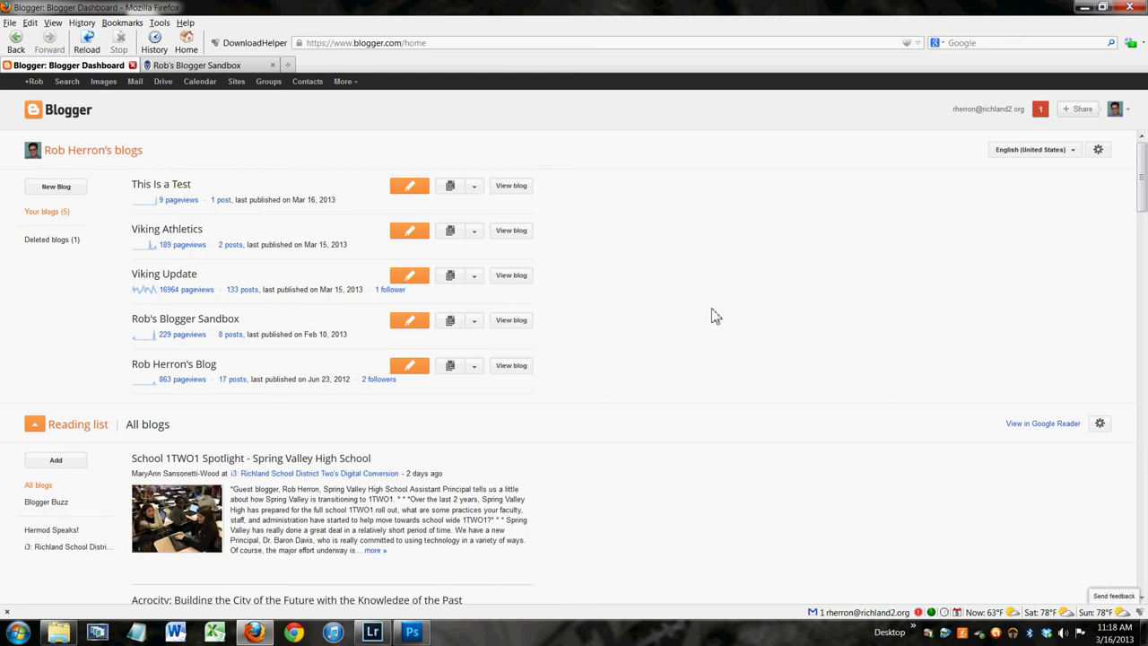
pyautogui.click(176, 185)
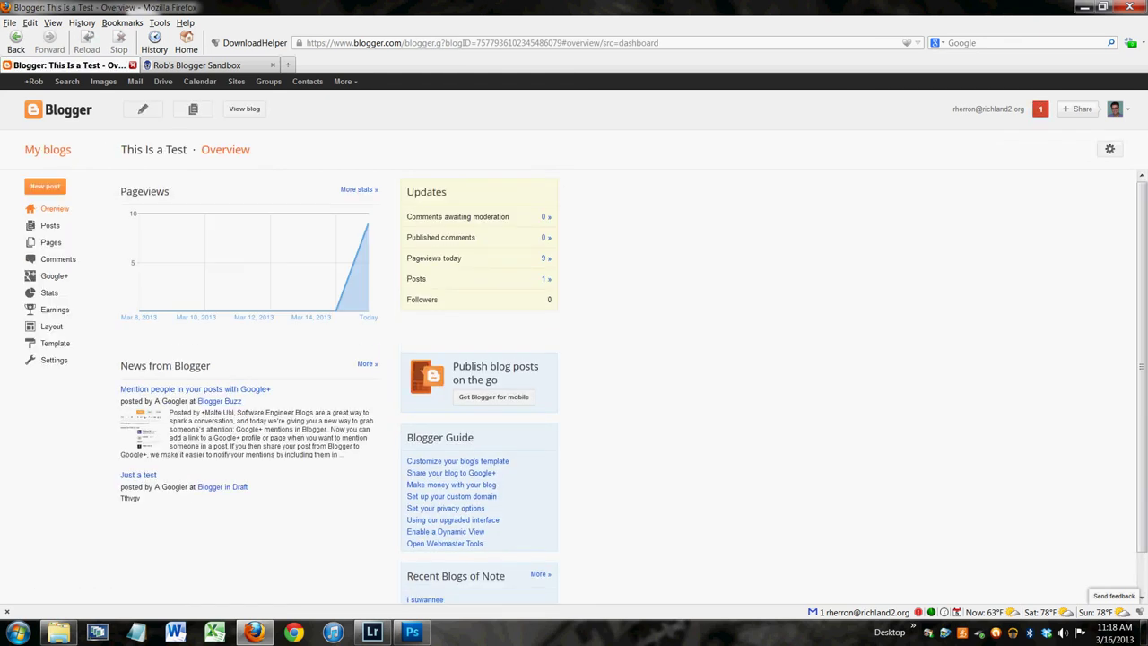
pyautogui.click(49, 326)
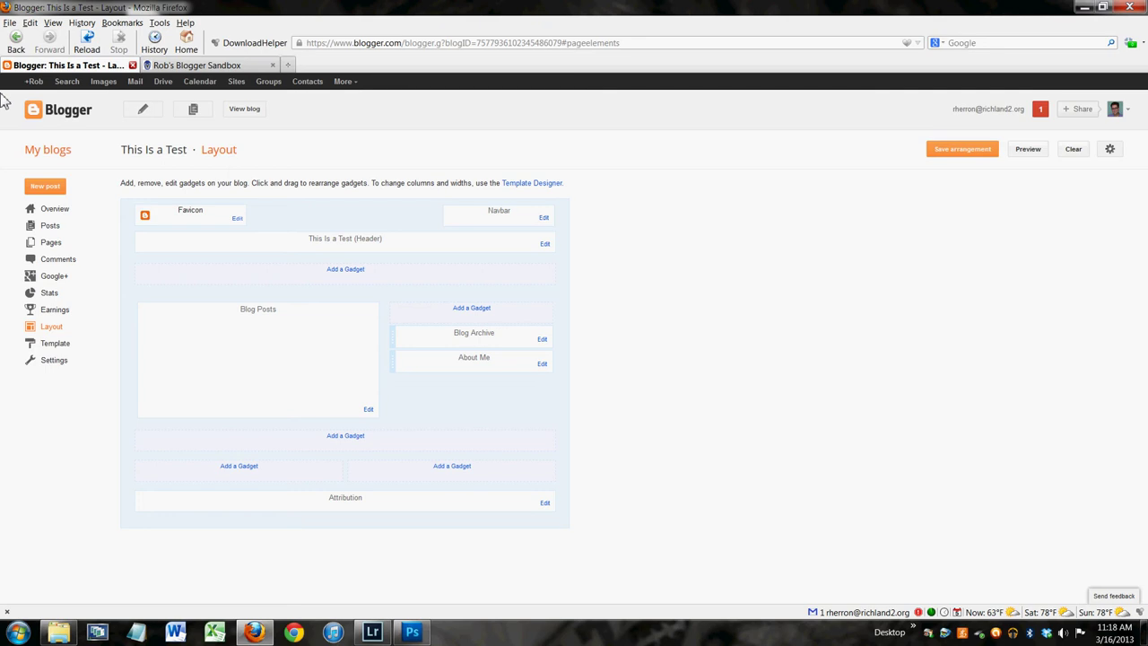
# Preview the first Picture Window template among the blog's template choices
pyautogui.click(55, 345)
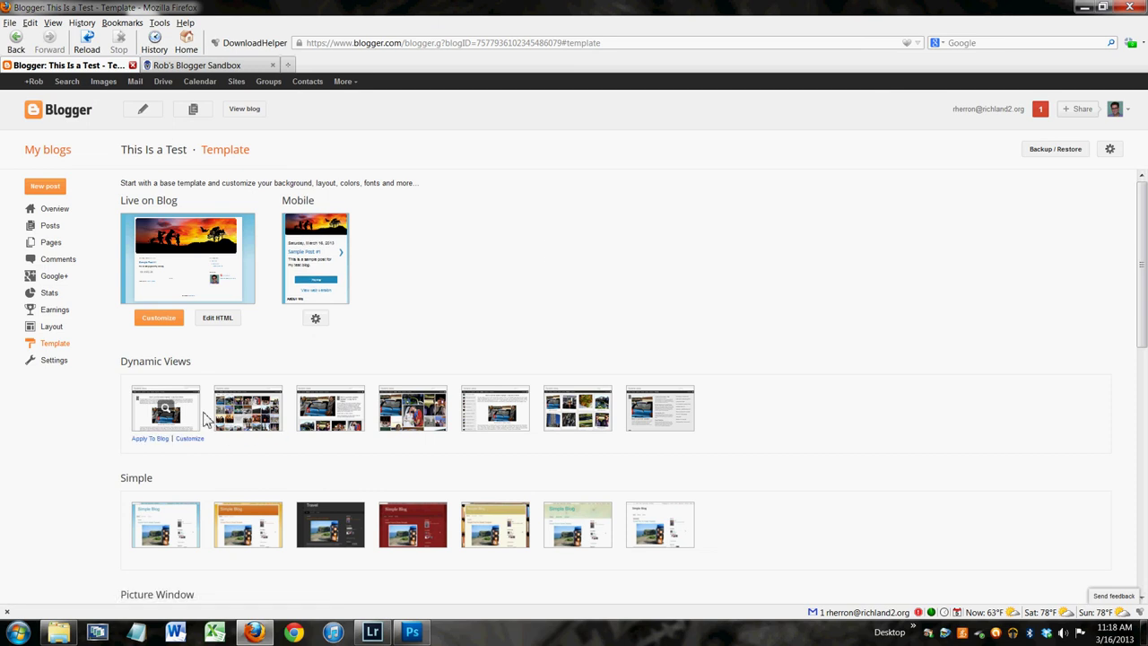
pyautogui.scroll(-3, 862, 359)
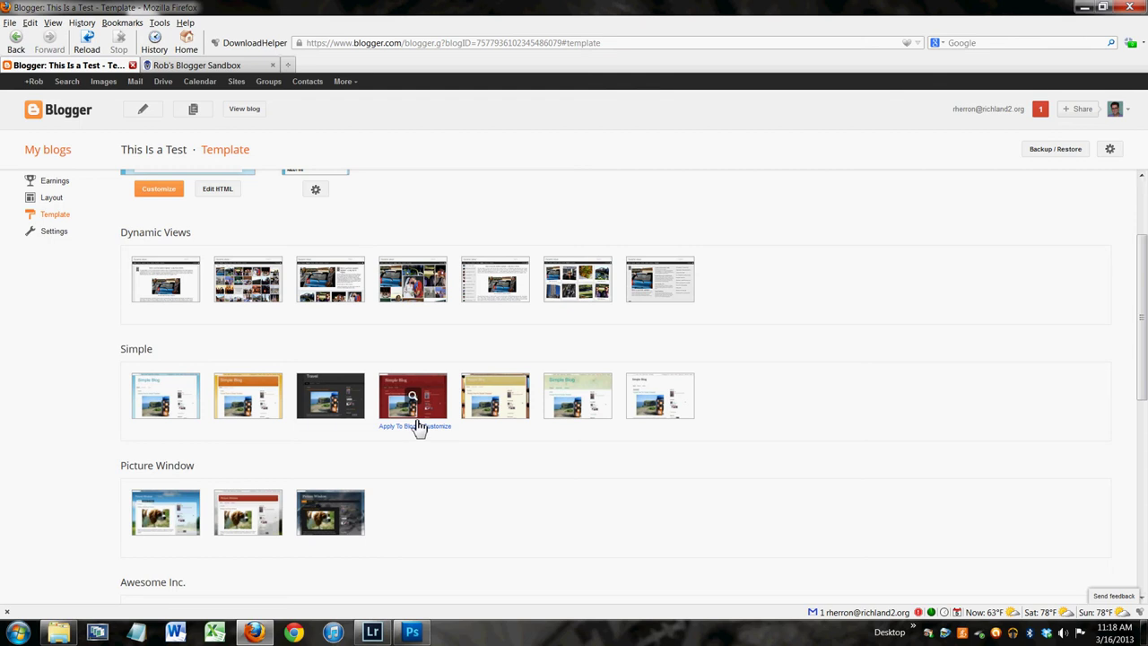
pyautogui.moveTo(454, 402)
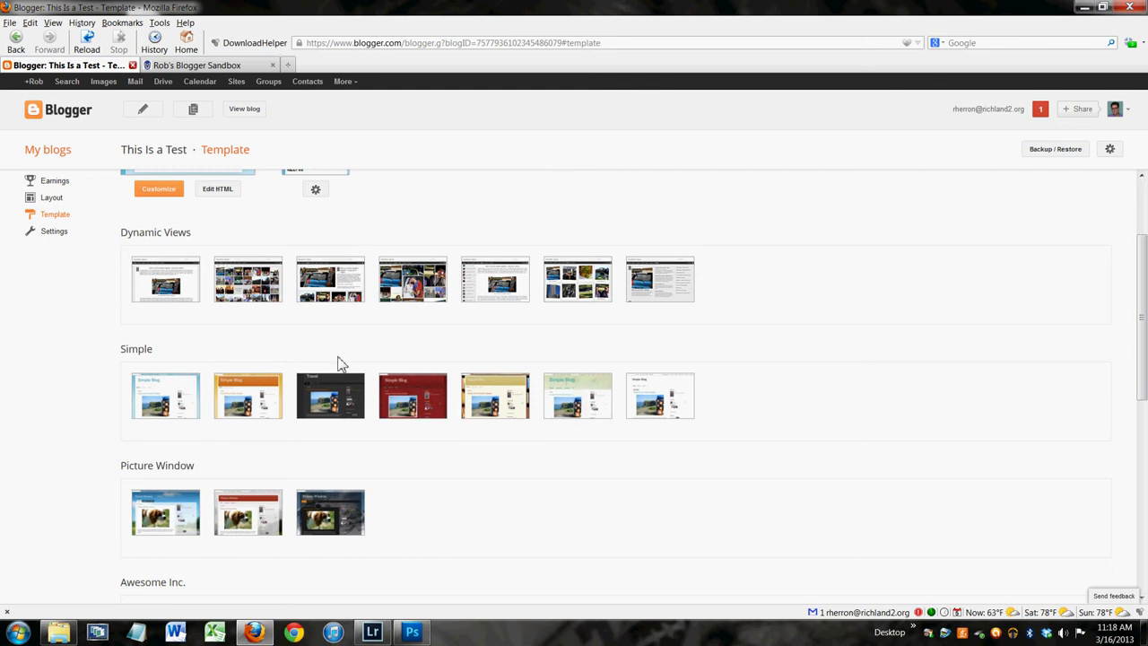
pyautogui.moveTo(148, 508)
pyautogui.click(165, 513)
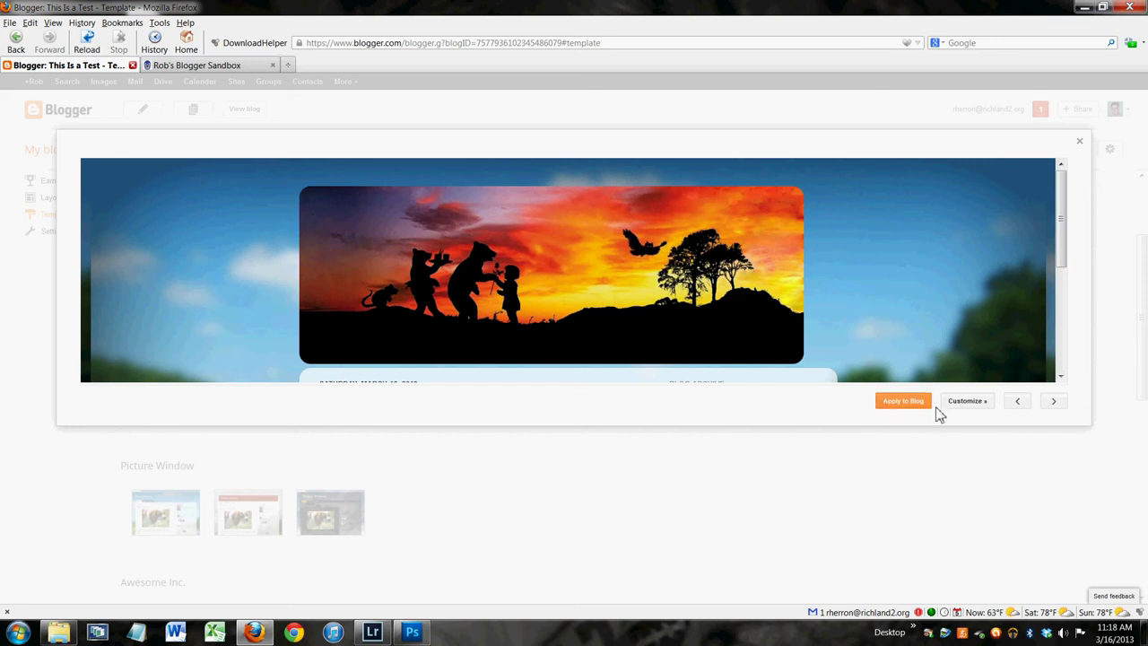
# Apply the Picture Window template to the blog and view the live blog
pyautogui.scroll(-4, 1058, 236)
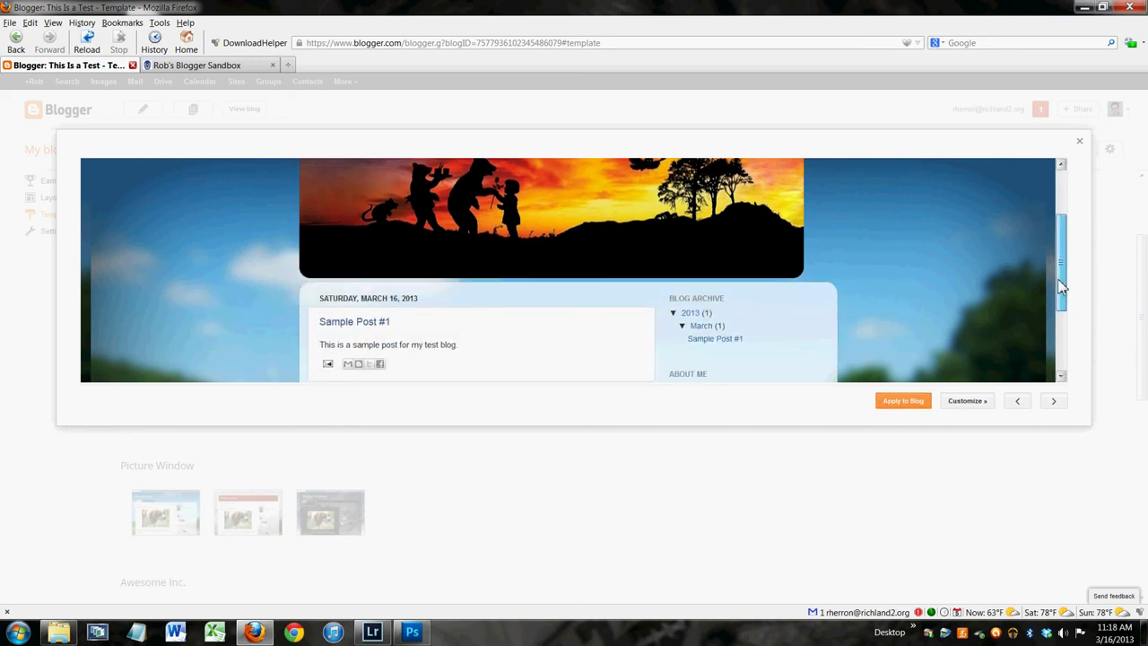
pyautogui.scroll(4, 1052, 243)
pyautogui.moveTo(1053, 244)
pyautogui.mouseDown()
pyautogui.moveTo(1061, 317)
pyautogui.moveTo(1061, 229)
pyautogui.mouseUp()
pyautogui.scroll(-4, 1072, 236)
pyautogui.scroll(4, 1076, 242)
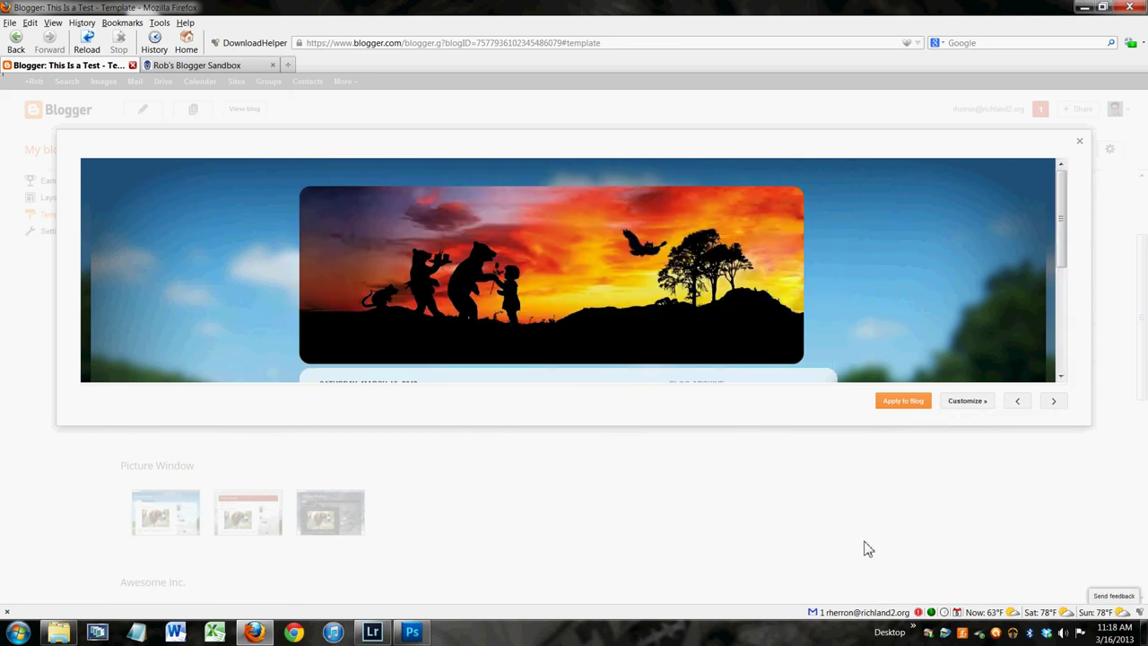
pyautogui.click(921, 409)
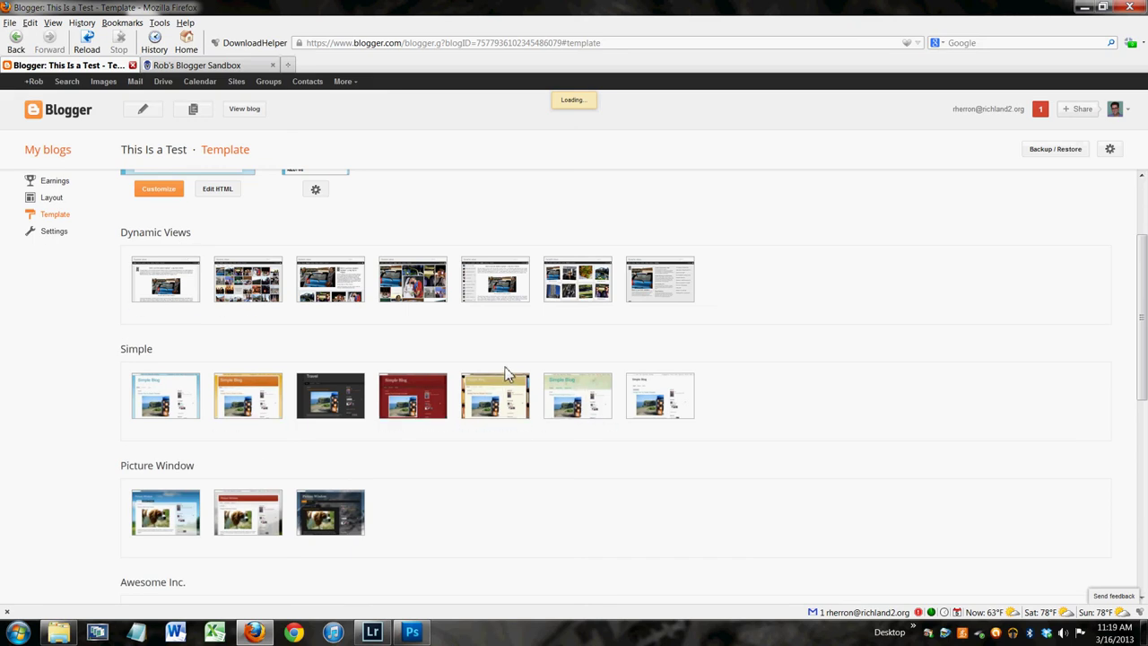
pyautogui.click(253, 111)
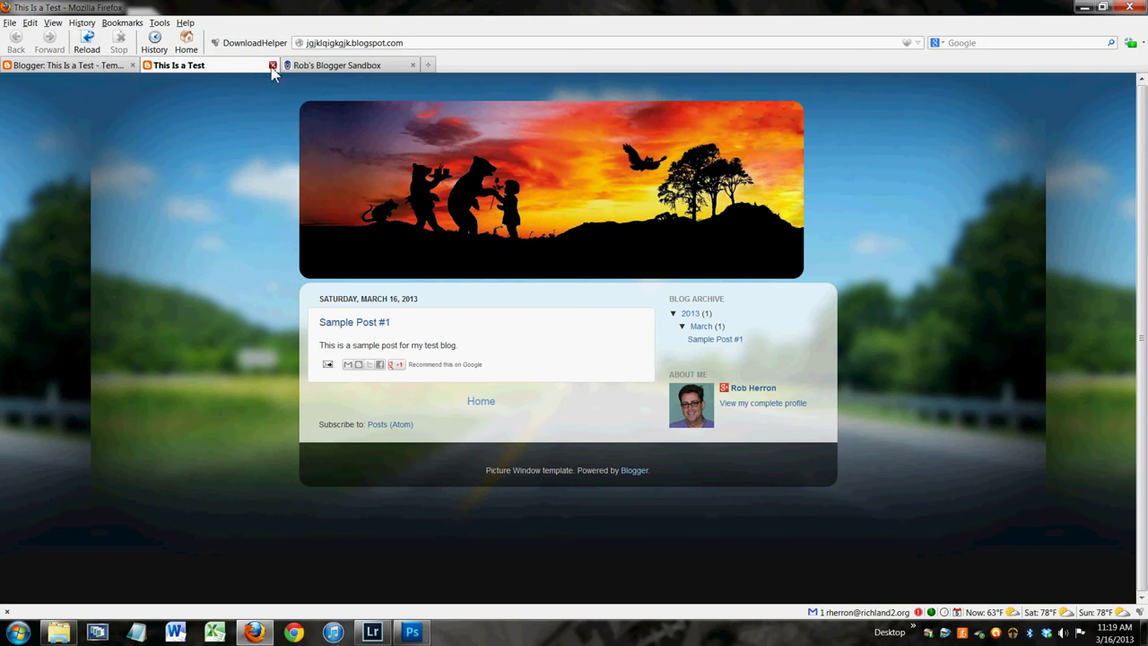
# Close the live blog tab after confirming Picture Window is applied
pyautogui.click(273, 66)
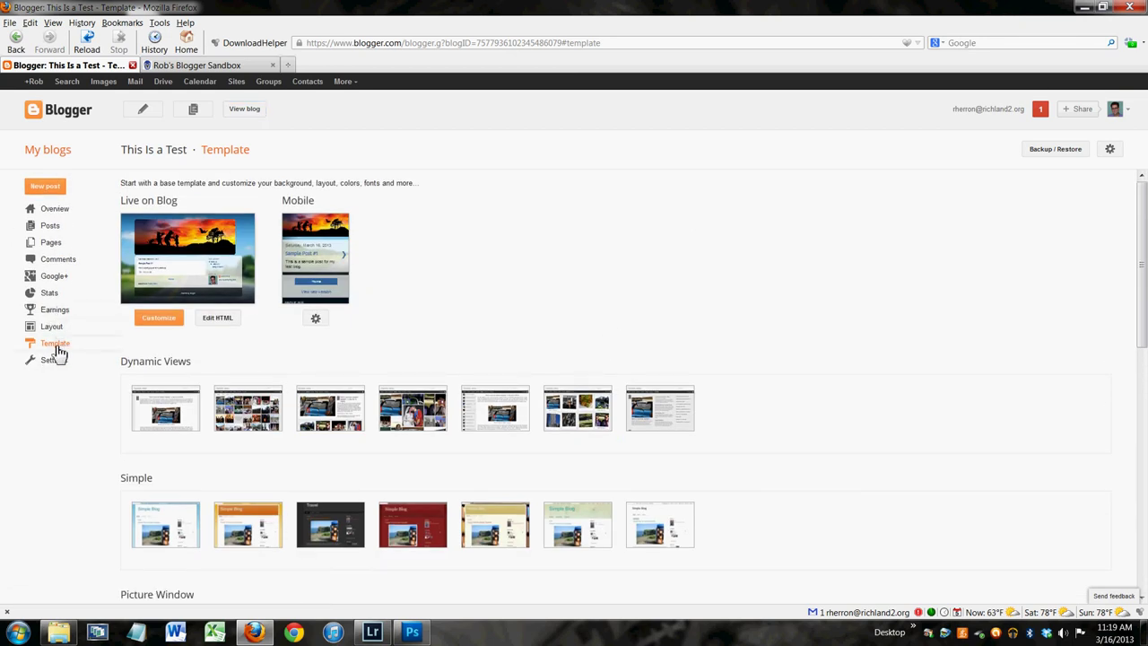
# In Template Designer, look over the Adjust widths, Background and Templates panels
pyautogui.click(172, 323)
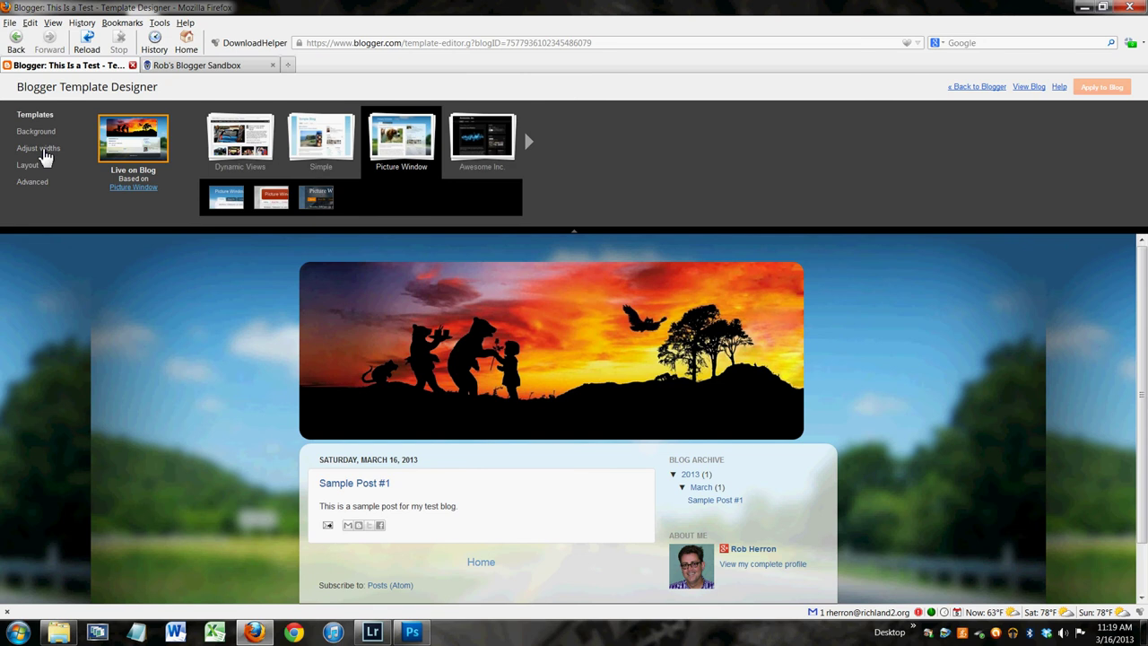
pyautogui.click(44, 150)
pyautogui.click(43, 132)
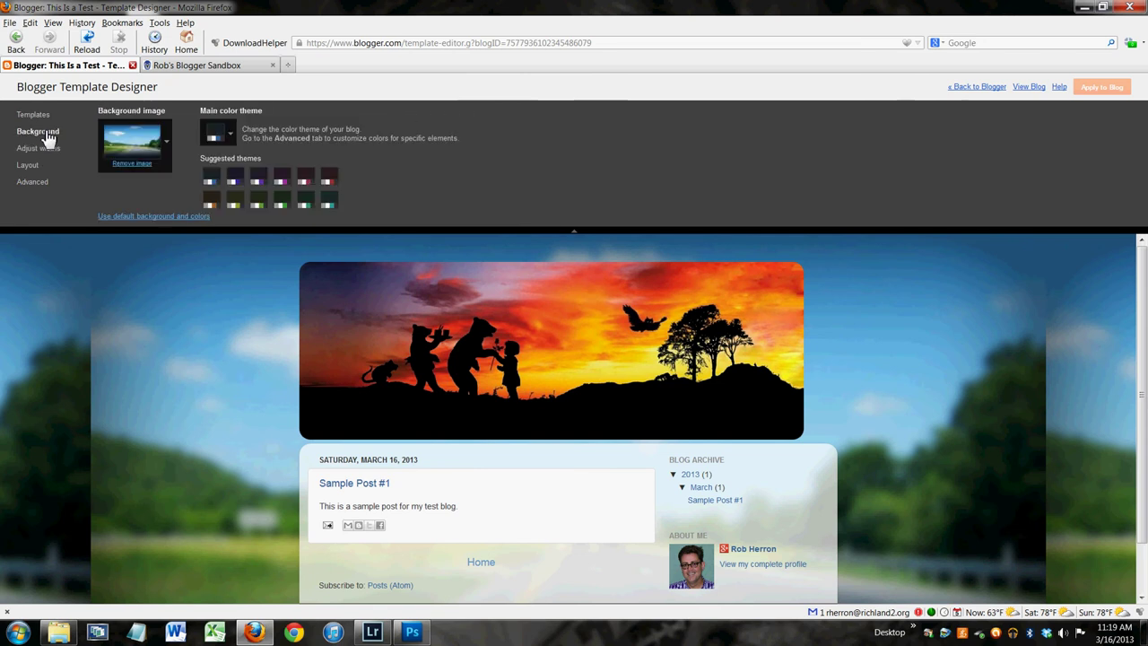
pyautogui.click(37, 117)
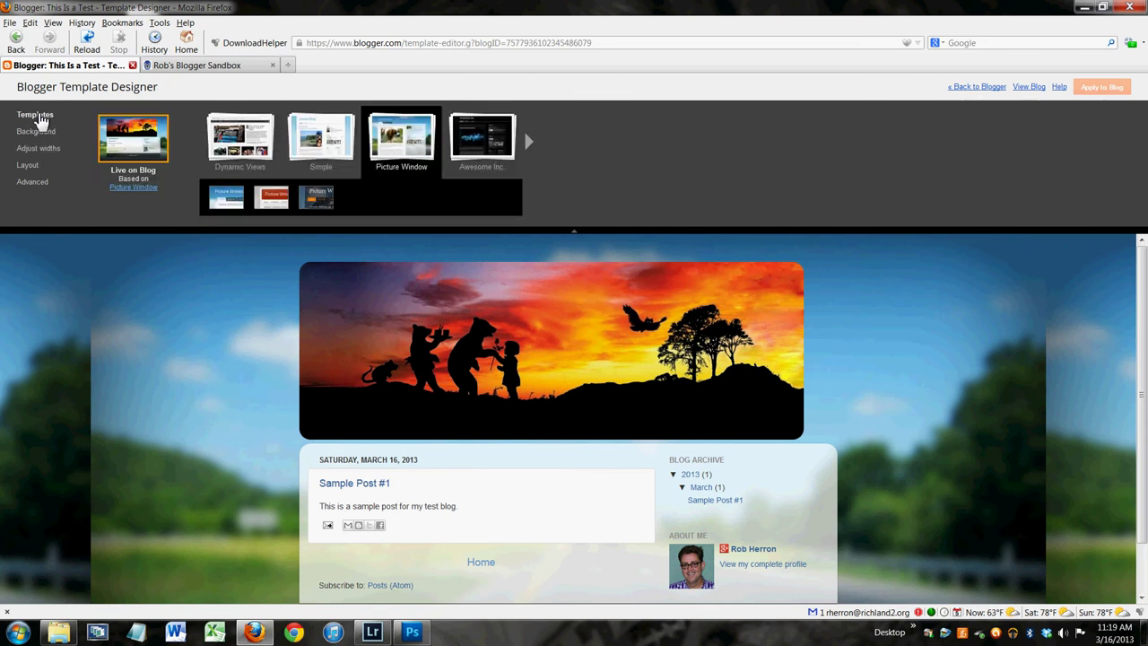
pyautogui.click(43, 135)
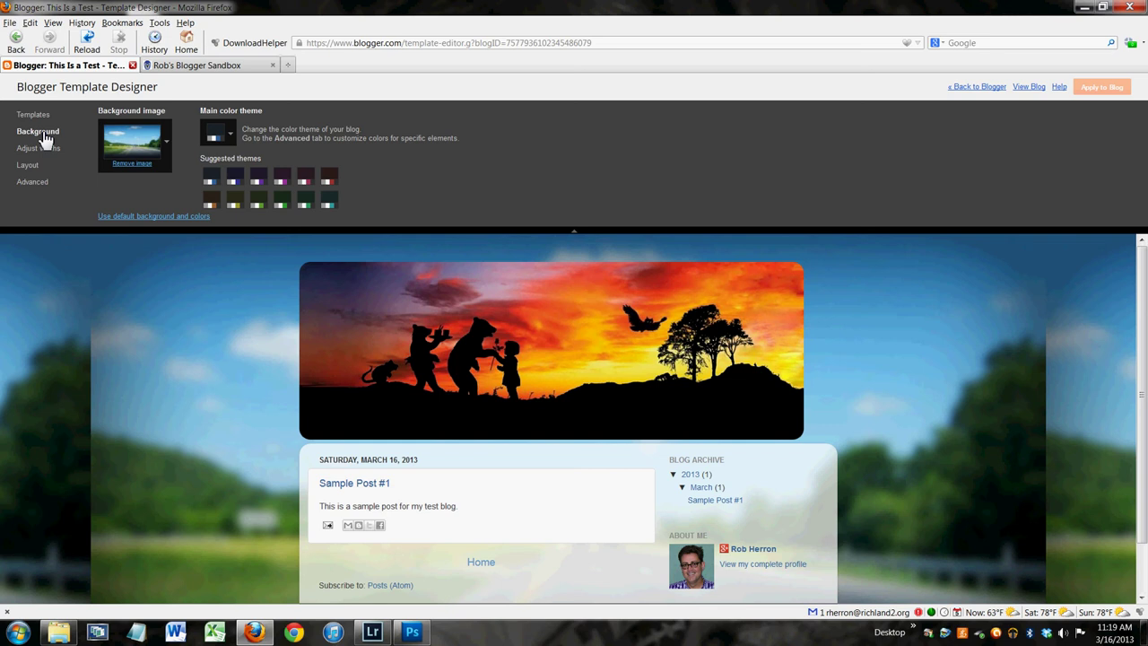
pyautogui.click(49, 151)
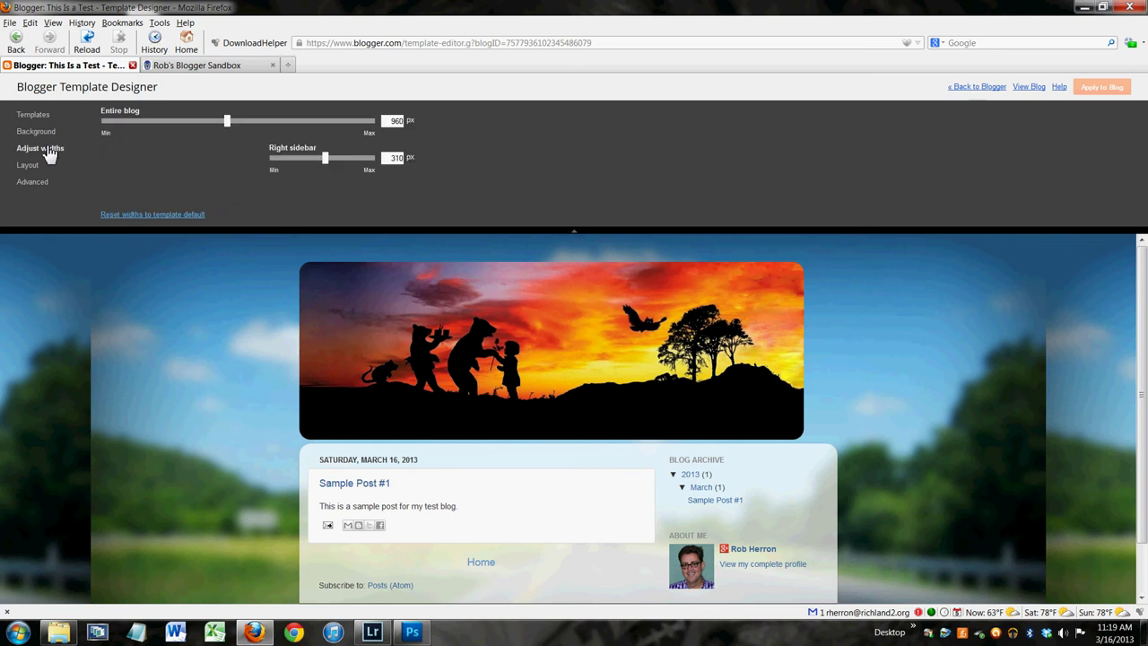
# Review the Layout and Advanced panels, then return to Adjust widths and Templates
pyautogui.click(29, 169)
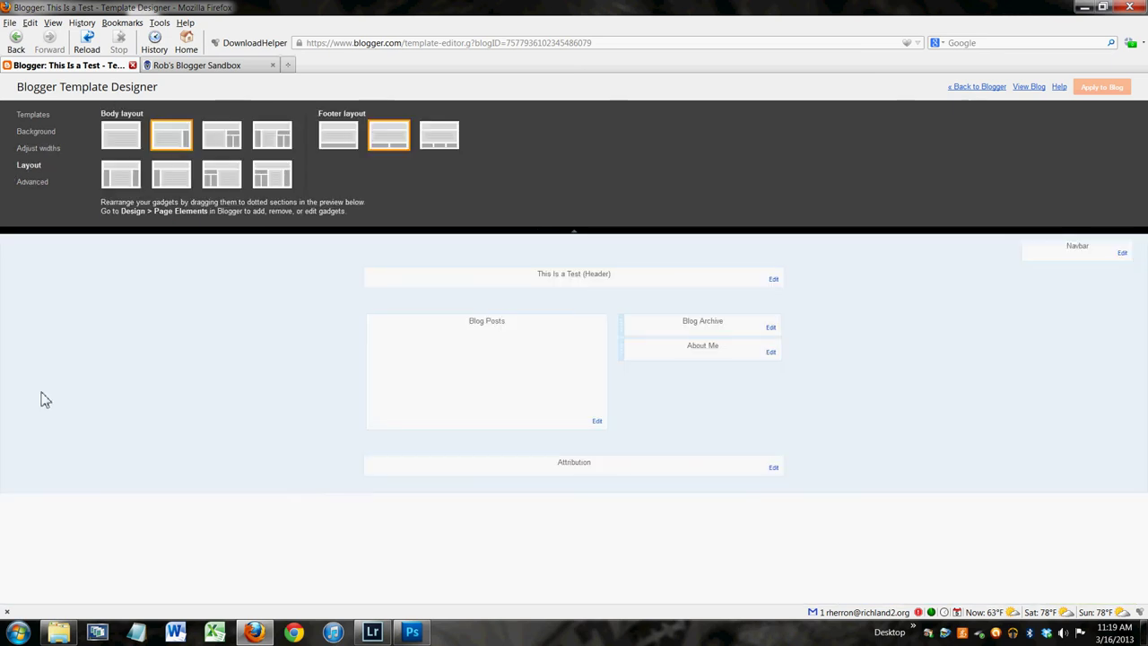
pyautogui.click(31, 183)
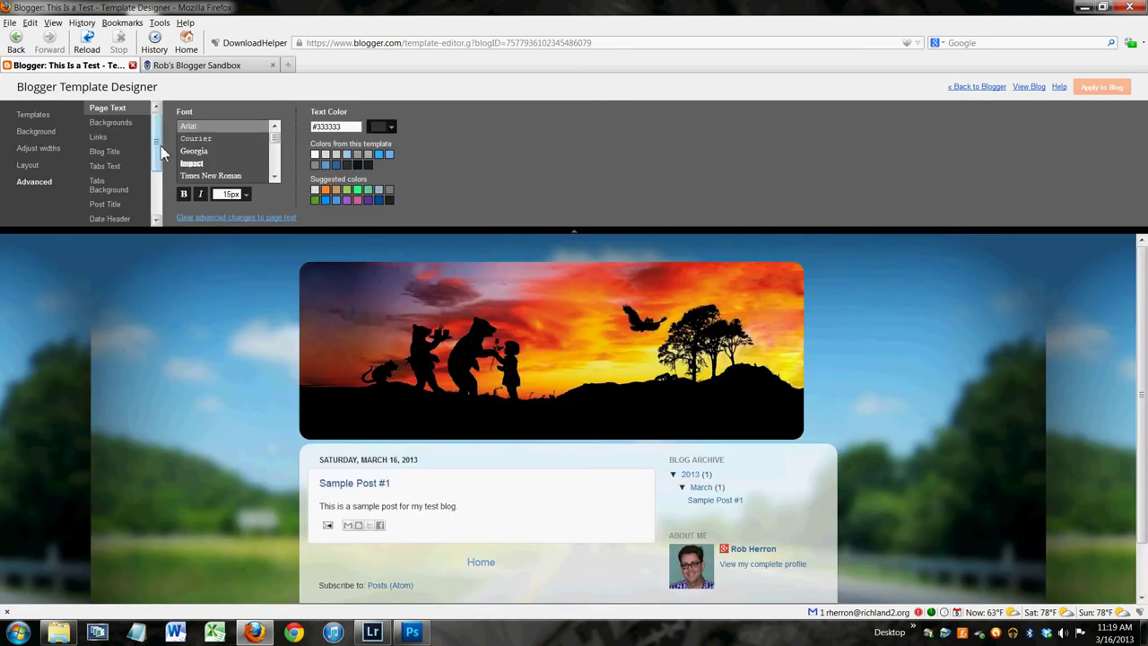
pyautogui.moveTo(157, 148); pyautogui.dragTo(160, 123)
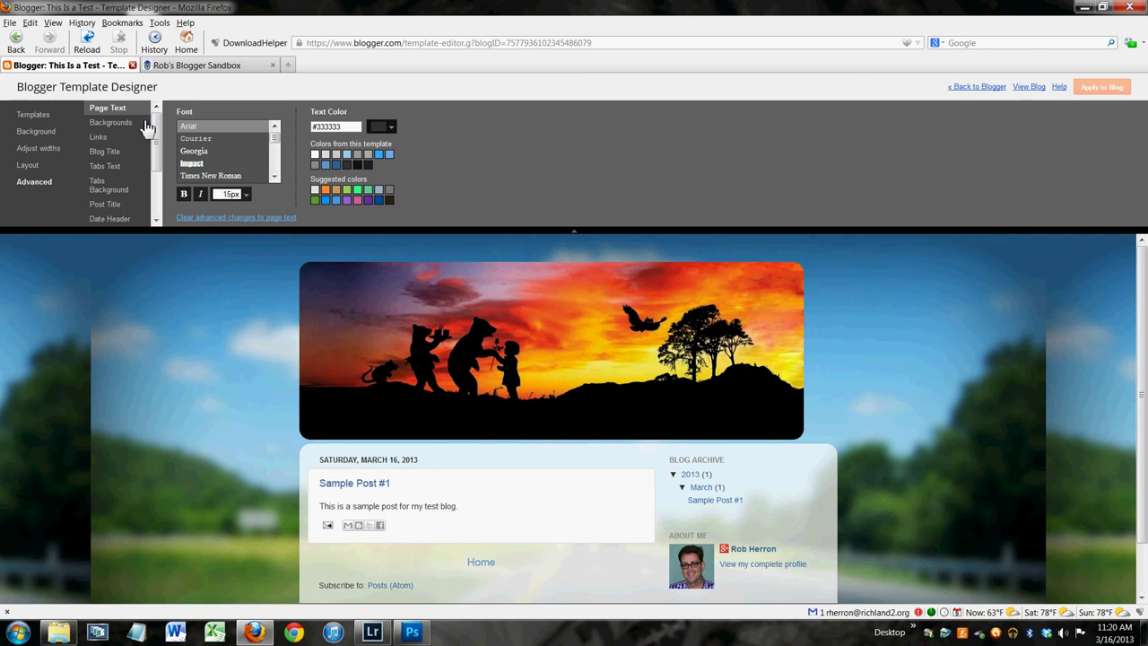
pyautogui.click(39, 148)
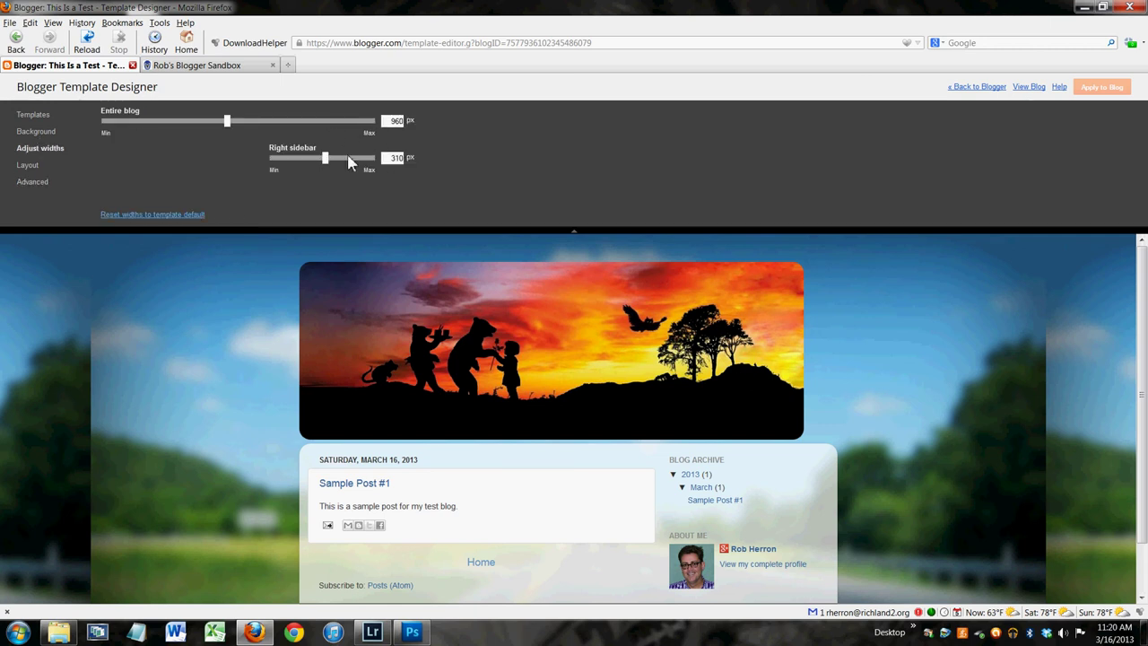
pyautogui.click(41, 115)
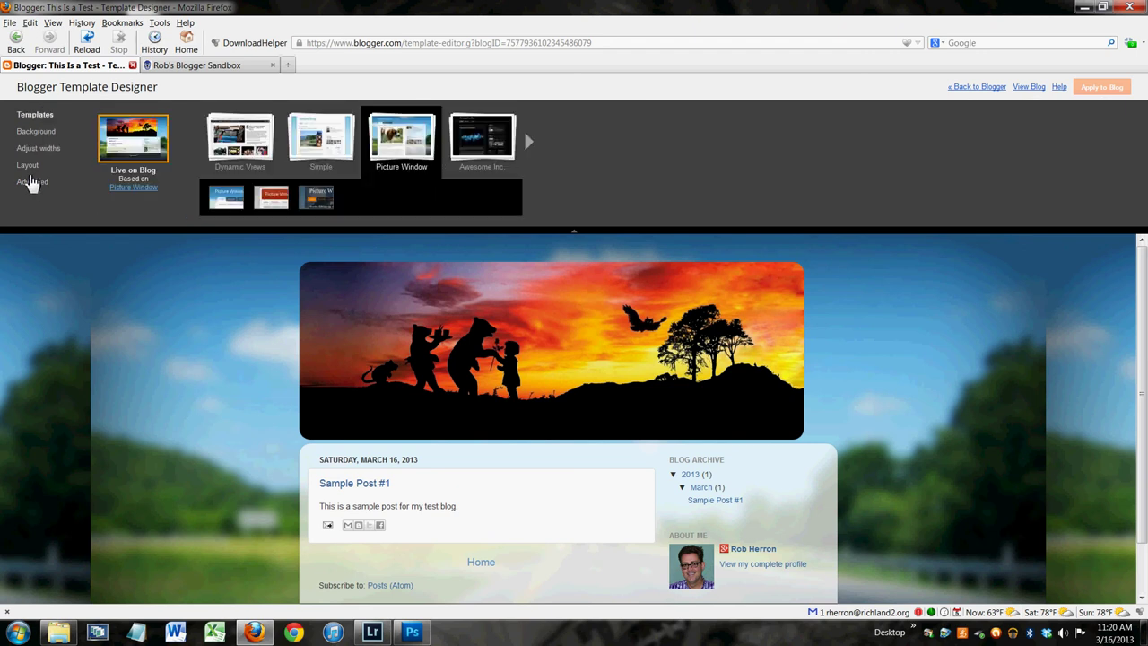
# Check the Layout panel, then show widths: entire blog 960 px, right sidebar 310 px
pyautogui.click(29, 165)
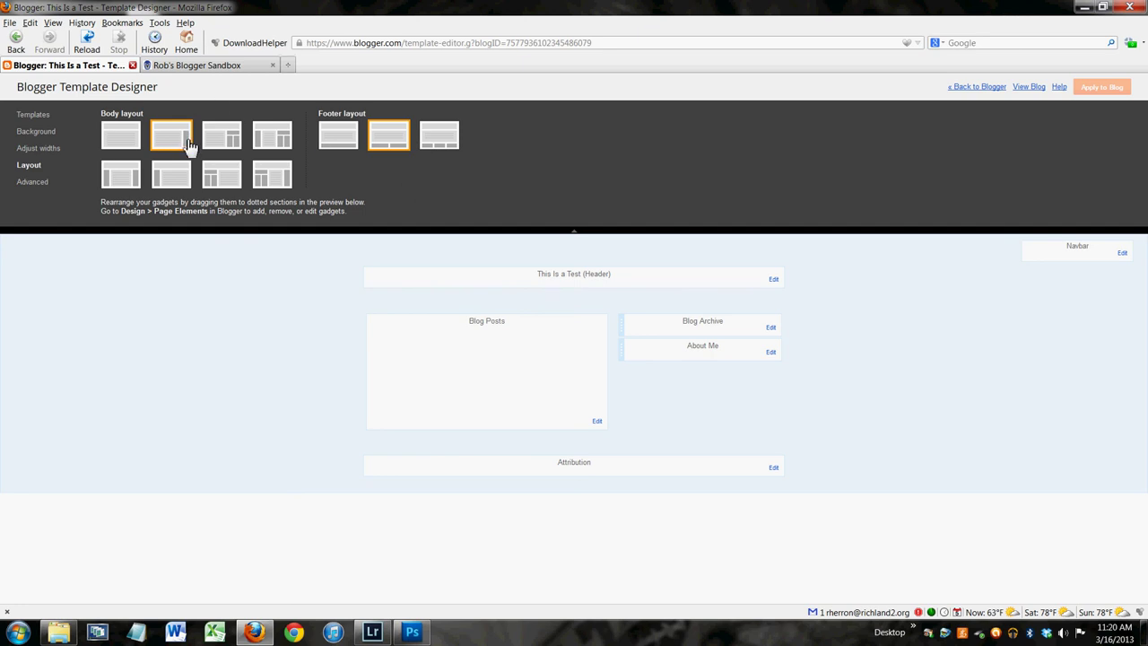
pyautogui.click(42, 150)
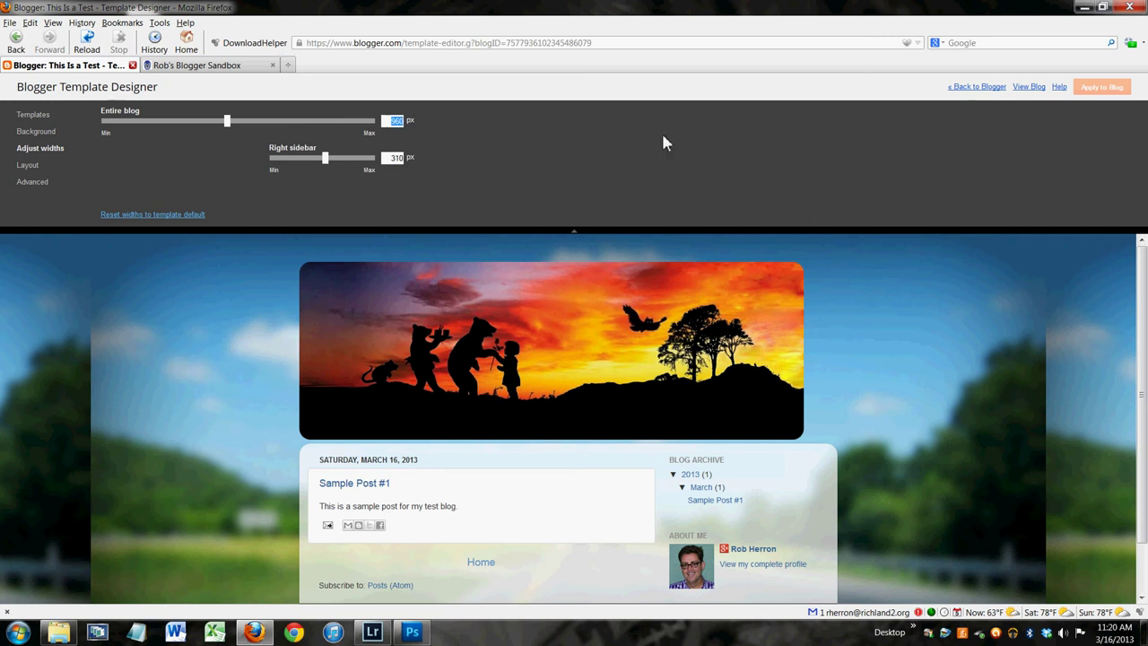
# Set the entire blog to 900 px and the right sidebar to 260 px, and apply
pyautogui.moveTo(227, 123); pyautogui.dragTo(216, 127)
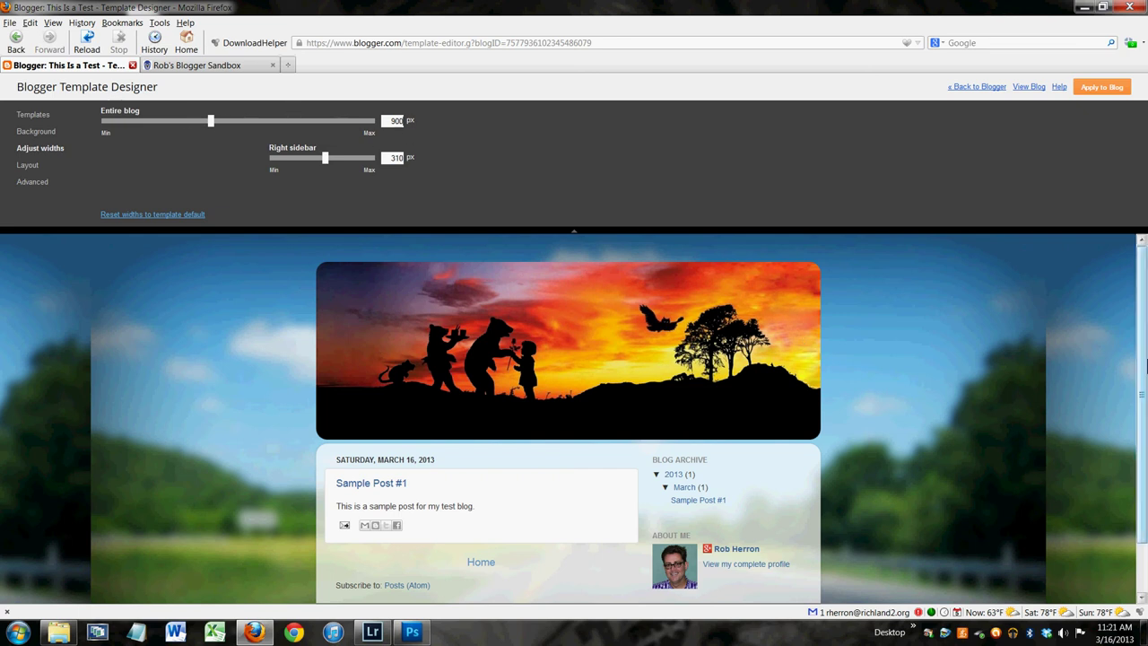
pyautogui.moveTo(1145, 357); pyautogui.dragTo(1144, 443)
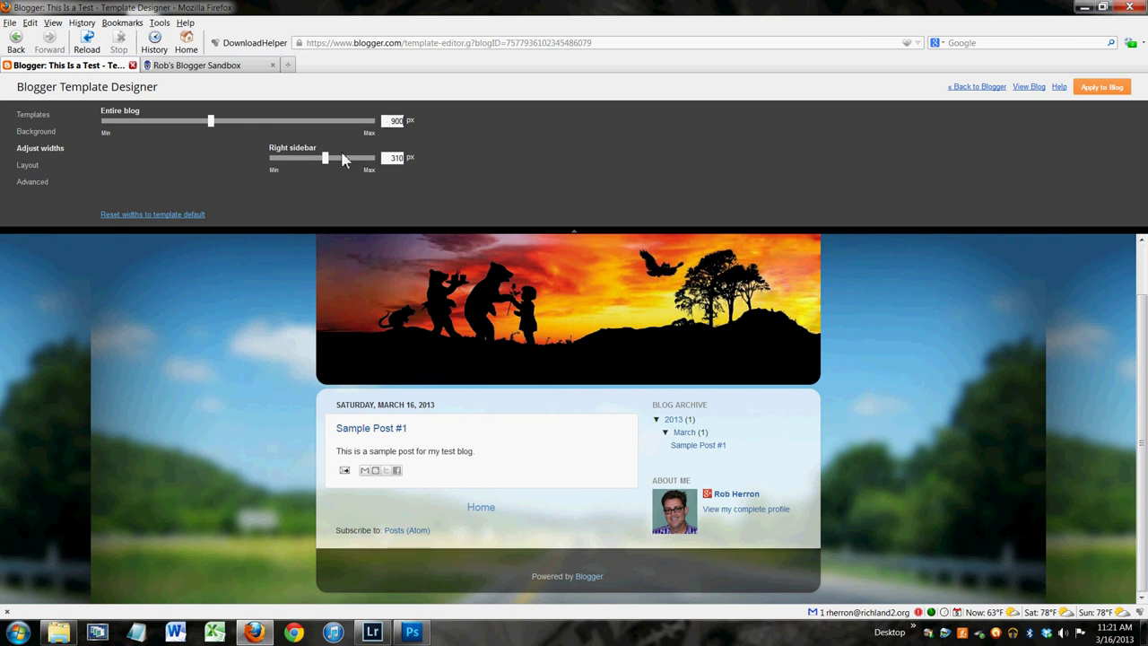
pyautogui.moveTo(328, 160); pyautogui.dragTo(316, 166)
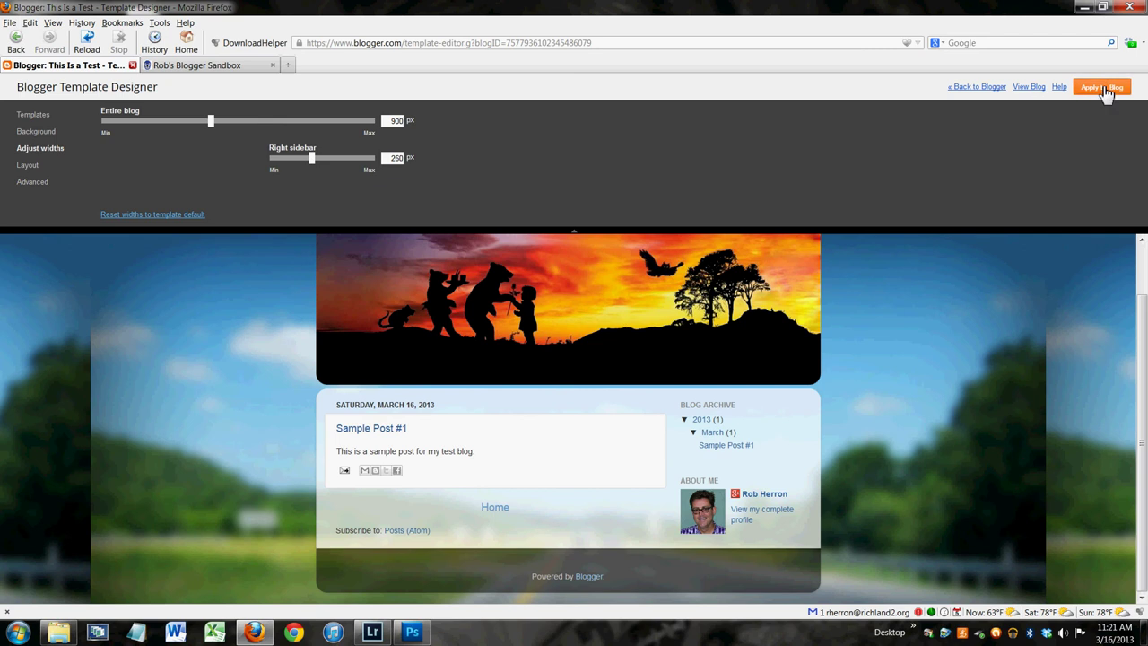
pyautogui.click(1105, 88)
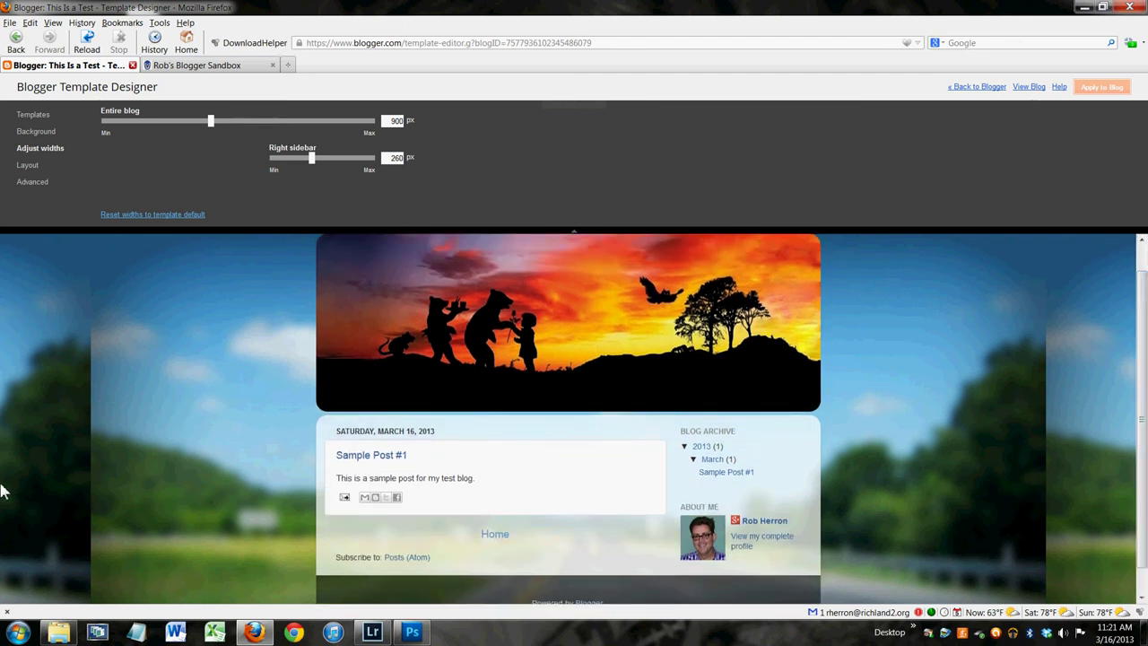
# Remove the blog's background image, leaving a plain black backdrop
pyautogui.click(41, 133)
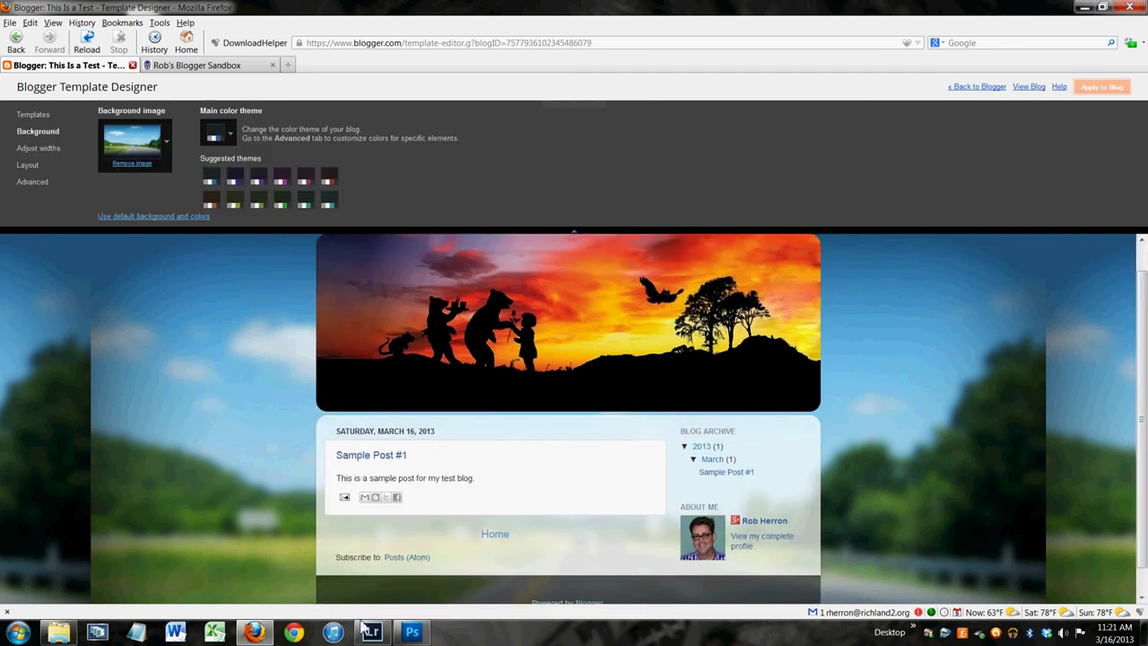
pyautogui.click(132, 163)
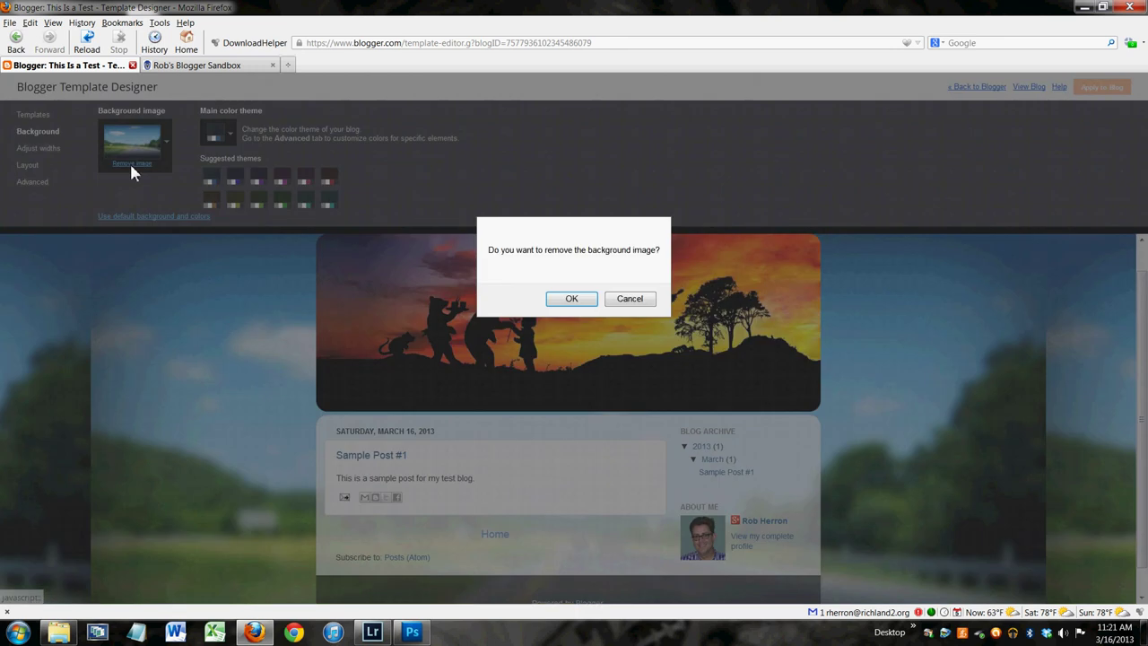
pyautogui.click(571, 299)
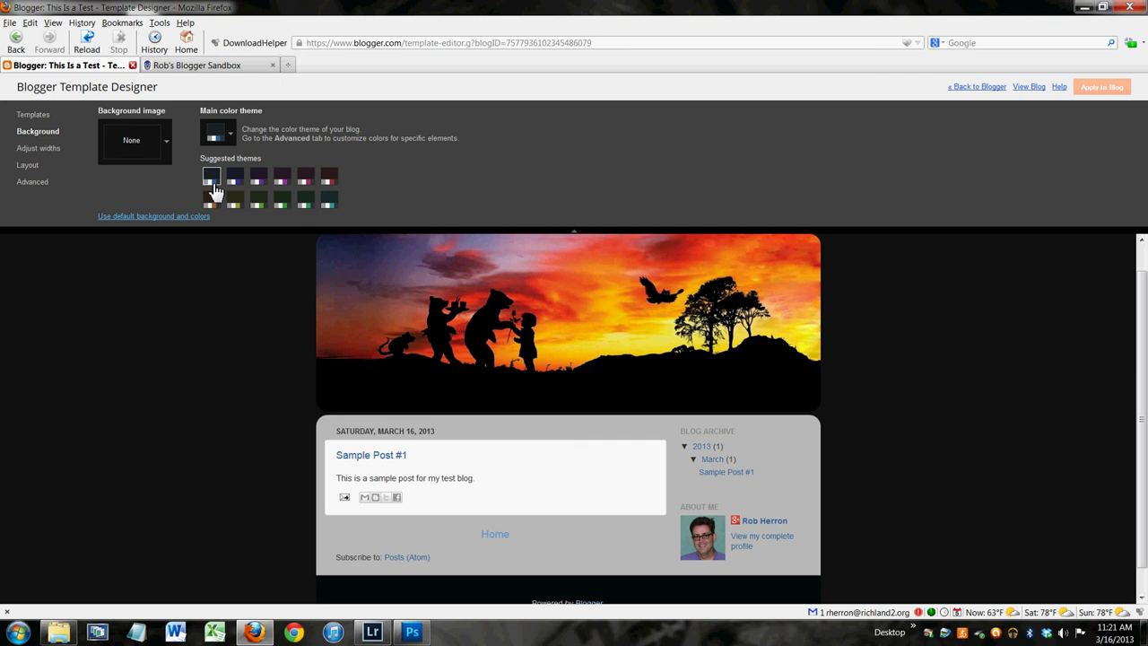
# Try suggested colour themes, apply the green one, then switch to magenta
pyautogui.click(230, 139)
pyautogui.click(457, 186)
pyautogui.click(211, 178)
pyautogui.click(235, 180)
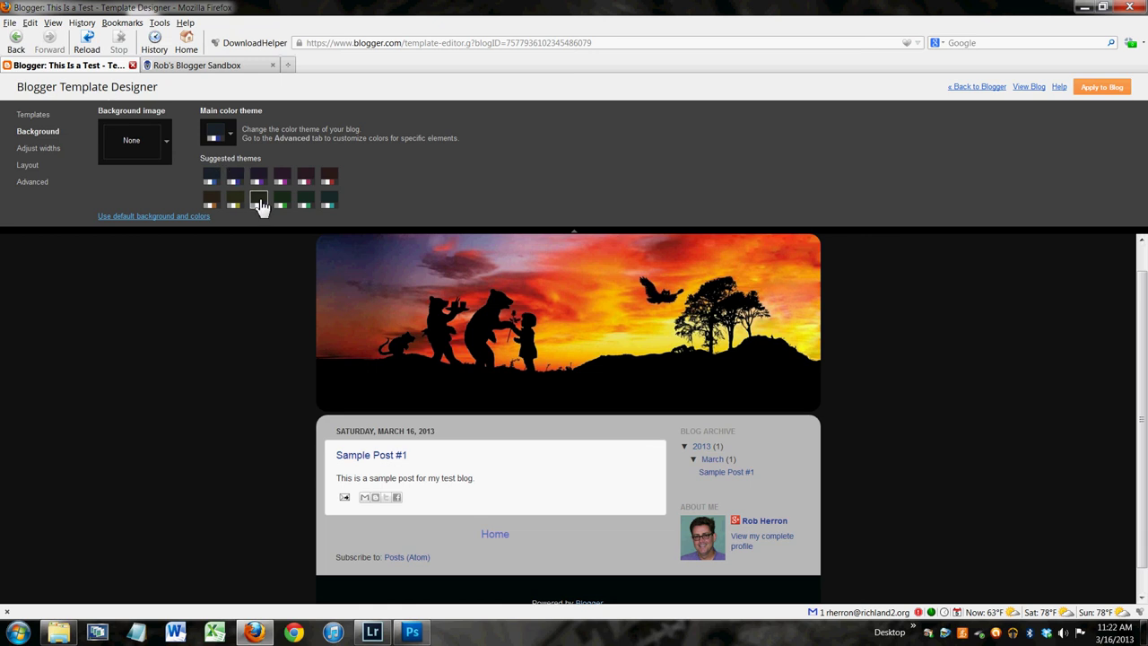
pyautogui.click(259, 202)
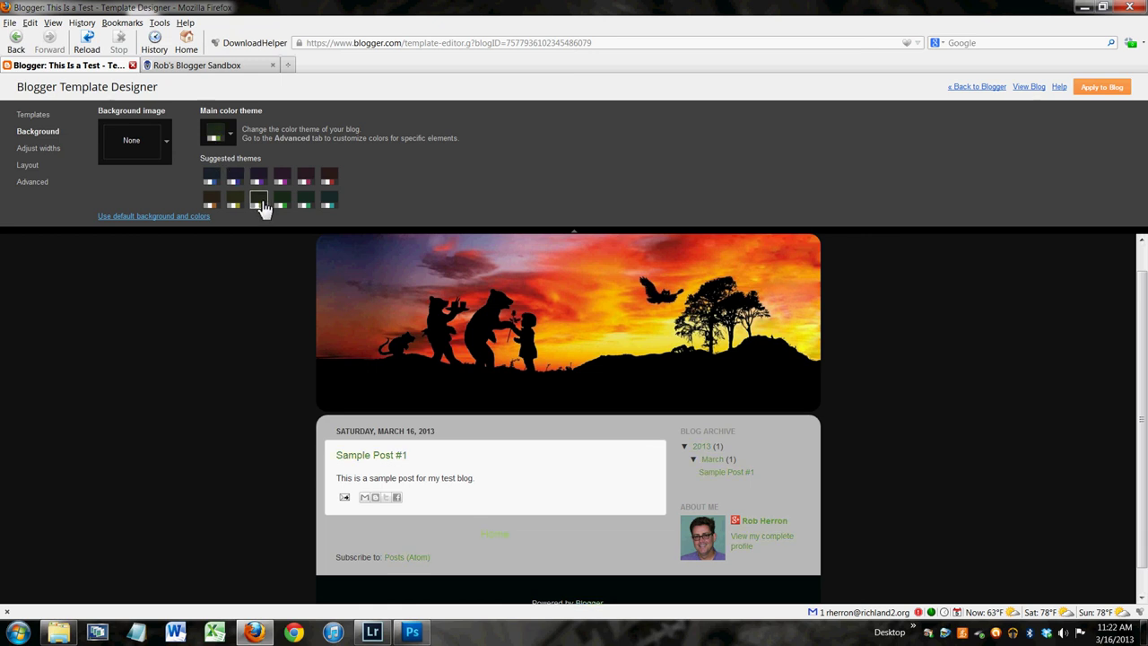
pyautogui.click(1108, 88)
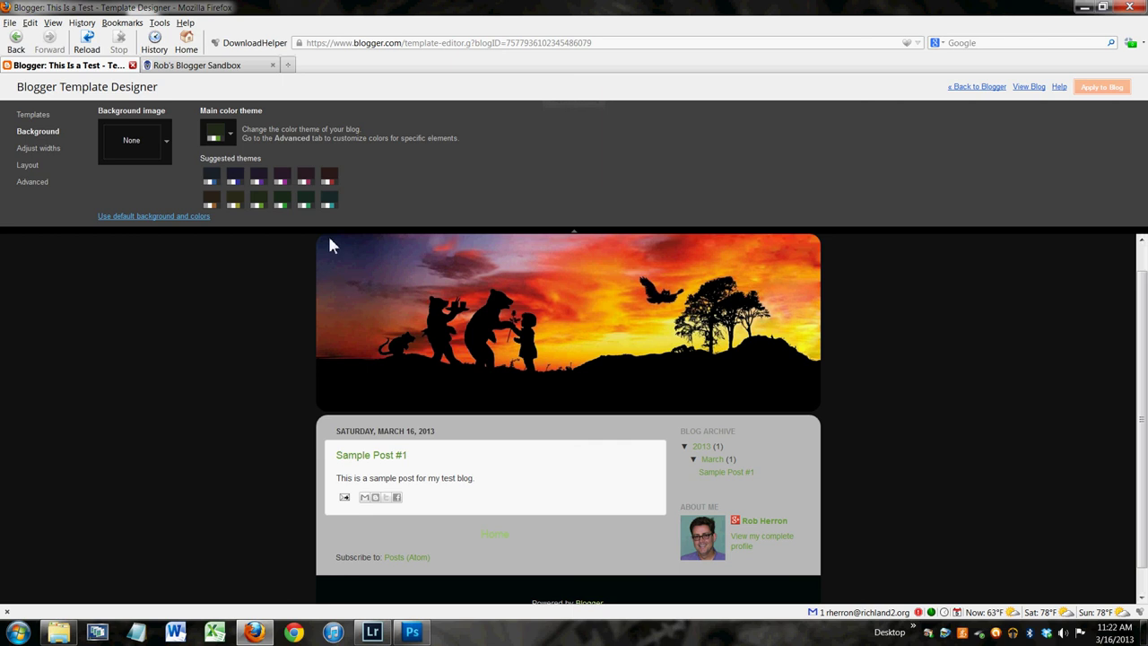
pyautogui.click(285, 177)
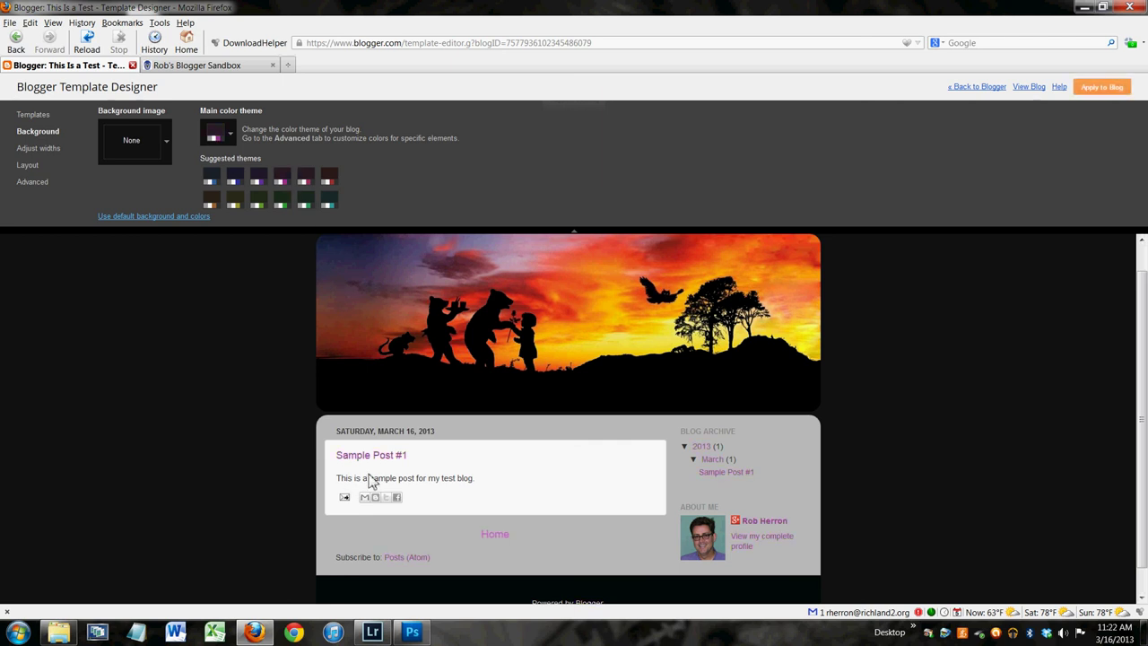
pyautogui.click(166, 142)
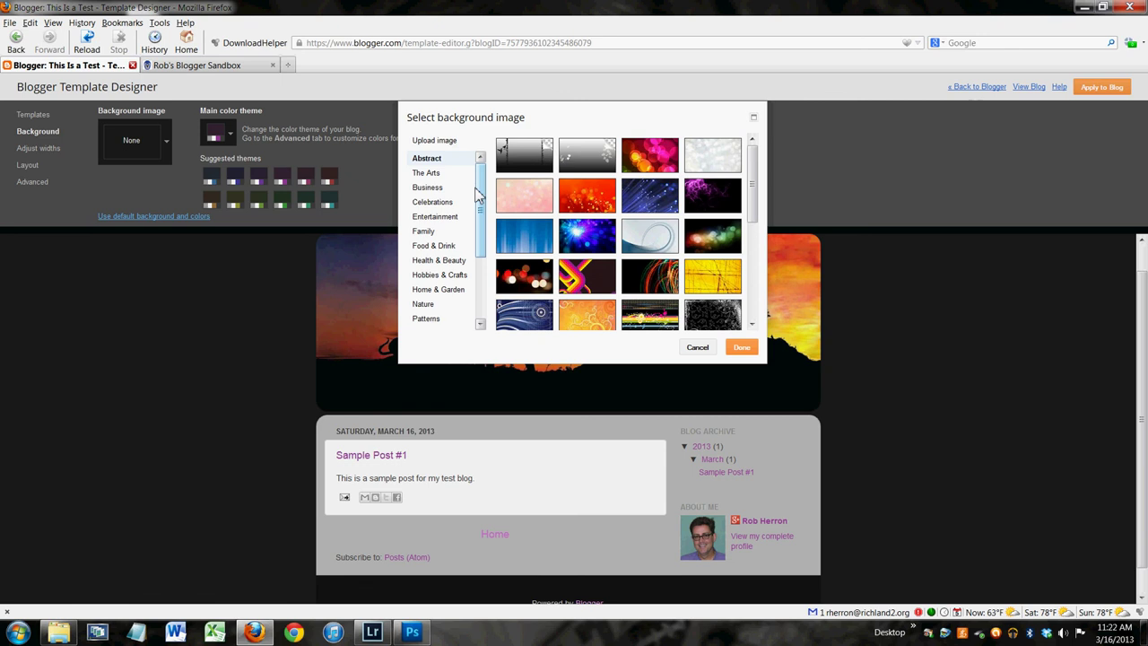
# Browse The Arts background images and try the colourful pottery photo
pyautogui.scroll(-2, 481, 200)
pyautogui.scroll(2, 480, 219)
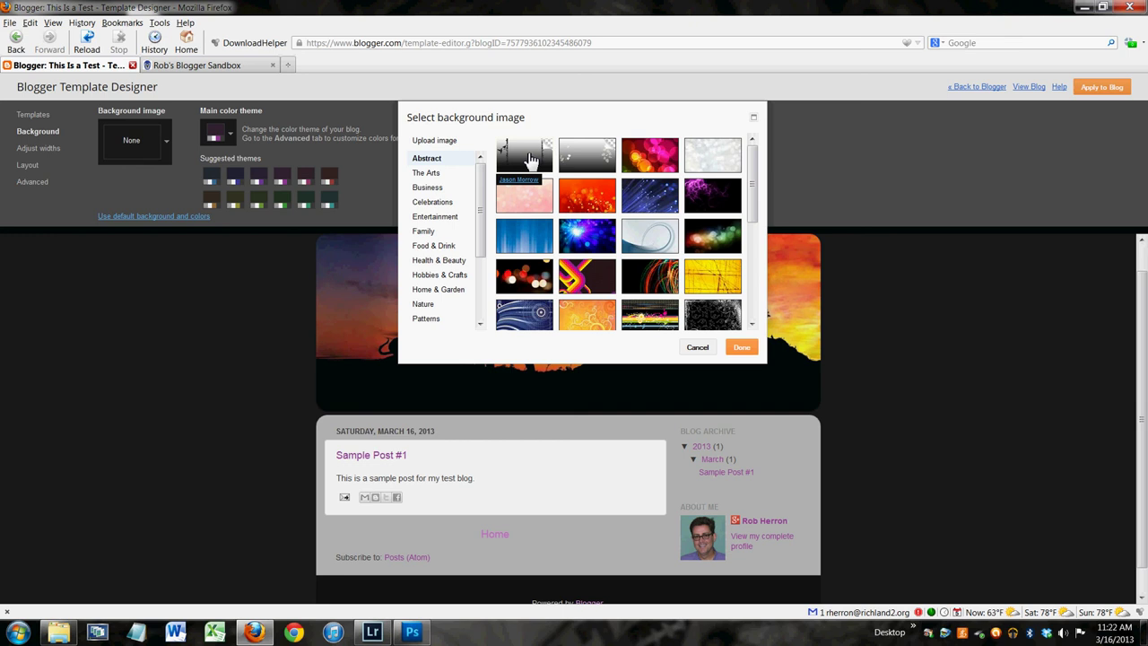
pyautogui.click(434, 176)
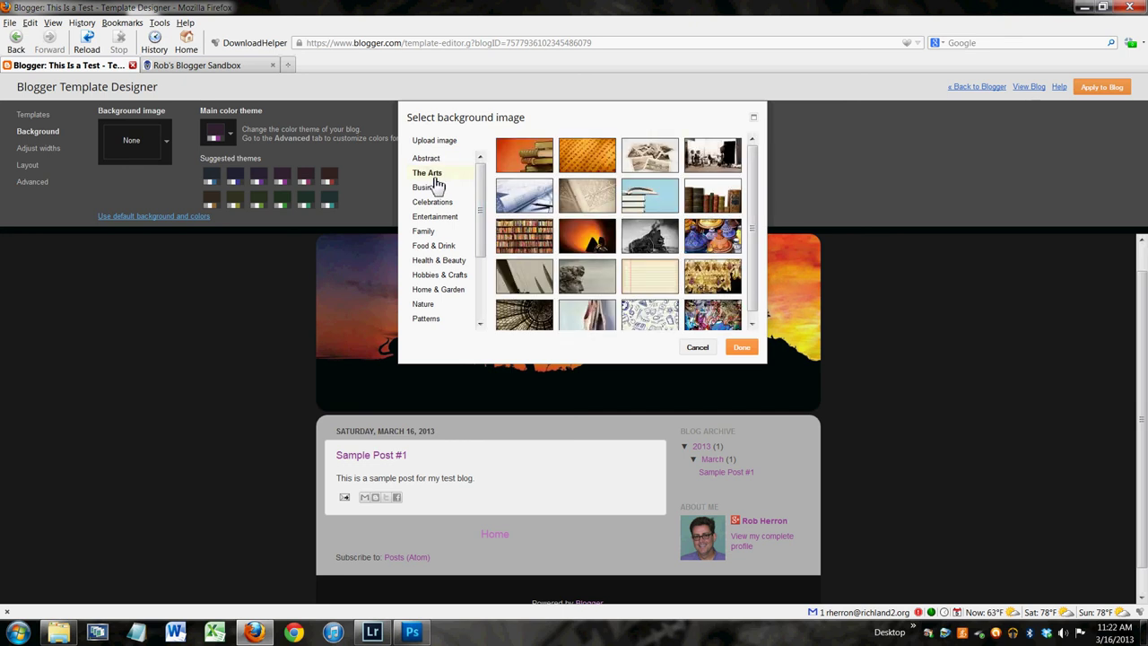
pyautogui.scroll(-3, 484, 197)
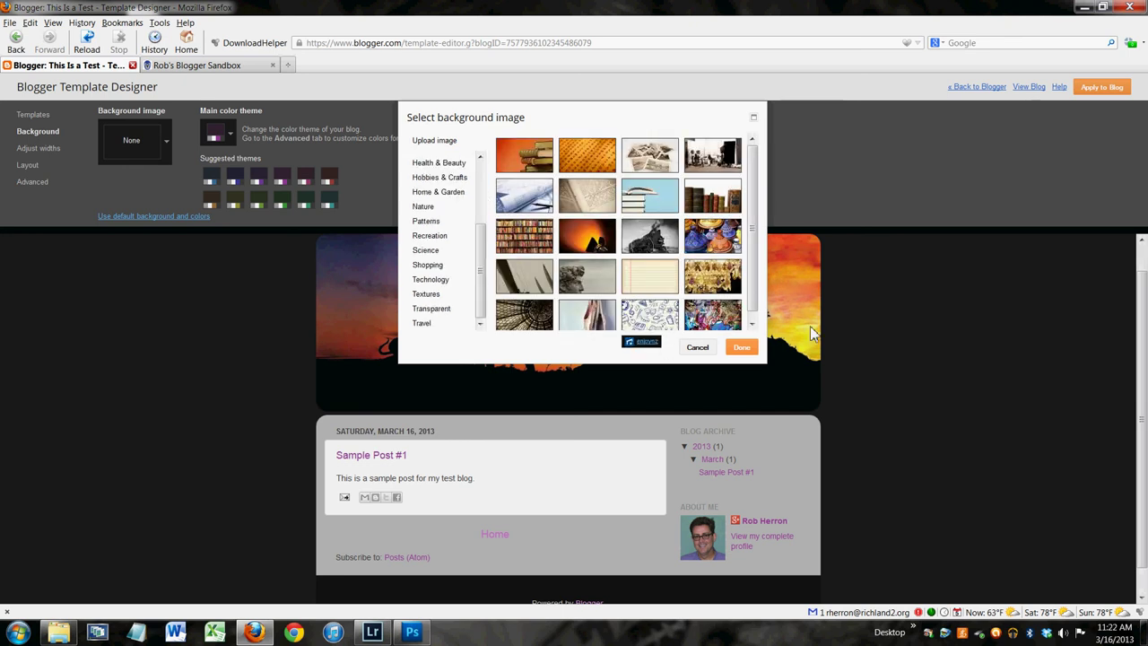
pyautogui.moveTo(759, 287); pyautogui.dragTo(767, 332)
pyautogui.click(712, 229)
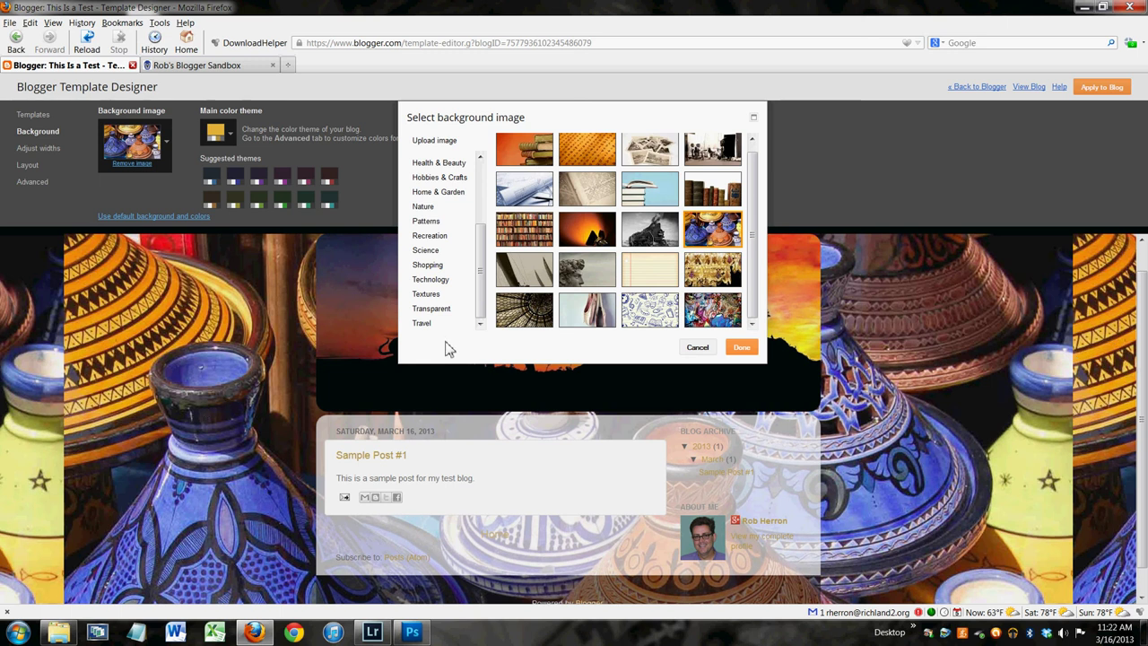
# From Patterns, choose the tiled robot-and-rocket pattern as the background and confirm
pyautogui.moveTo(482, 314); pyautogui.dragTo(480, 229)
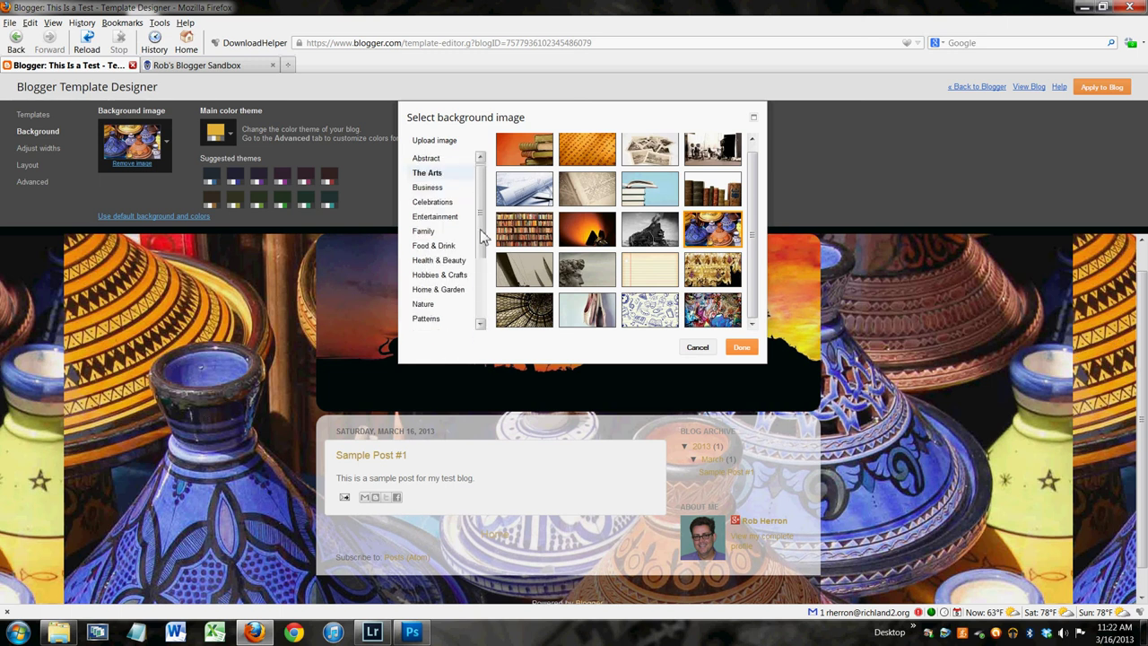
pyautogui.click(444, 321)
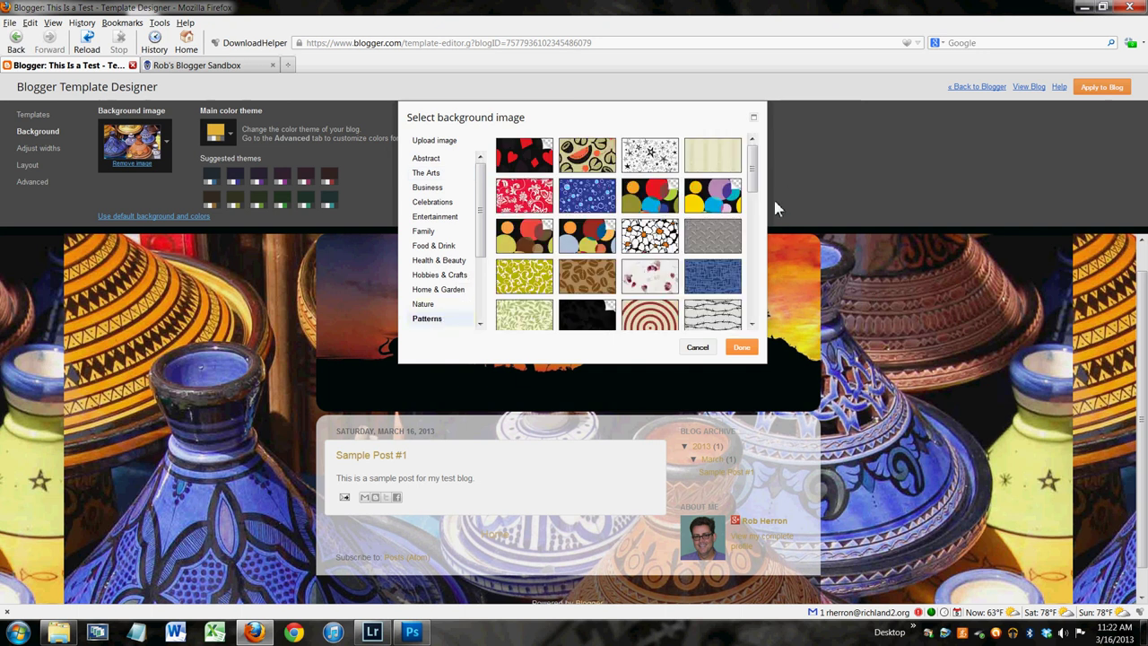
pyautogui.click(525, 234)
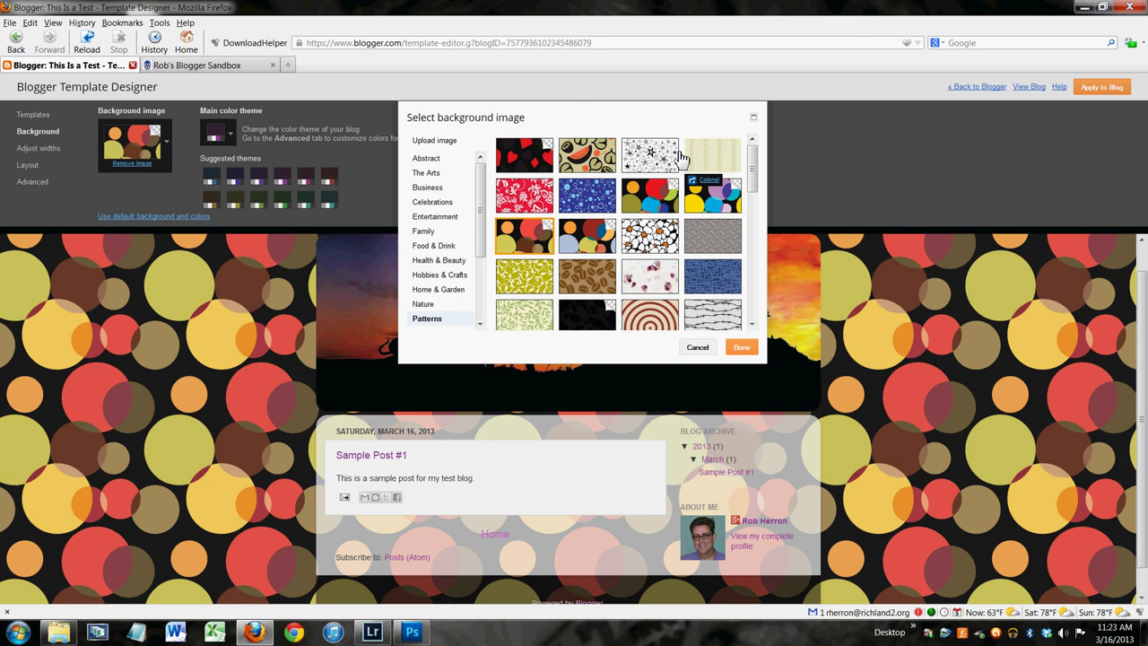
pyautogui.moveTo(752, 170); pyautogui.dragTo(758, 269)
pyautogui.click(664, 281)
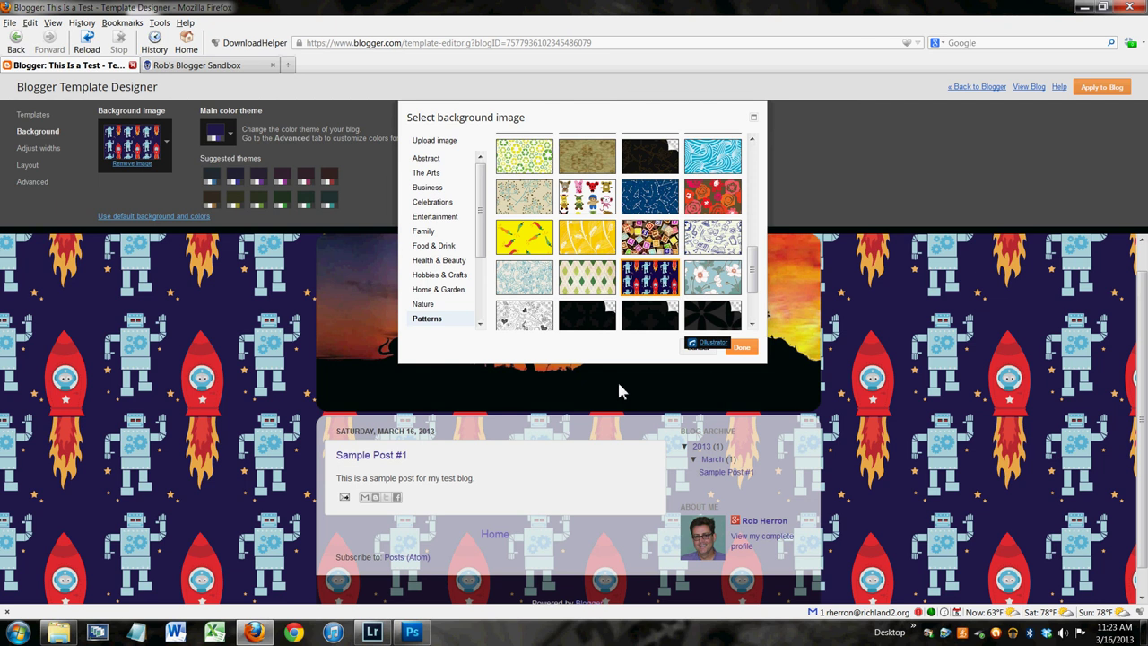
pyautogui.click(743, 348)
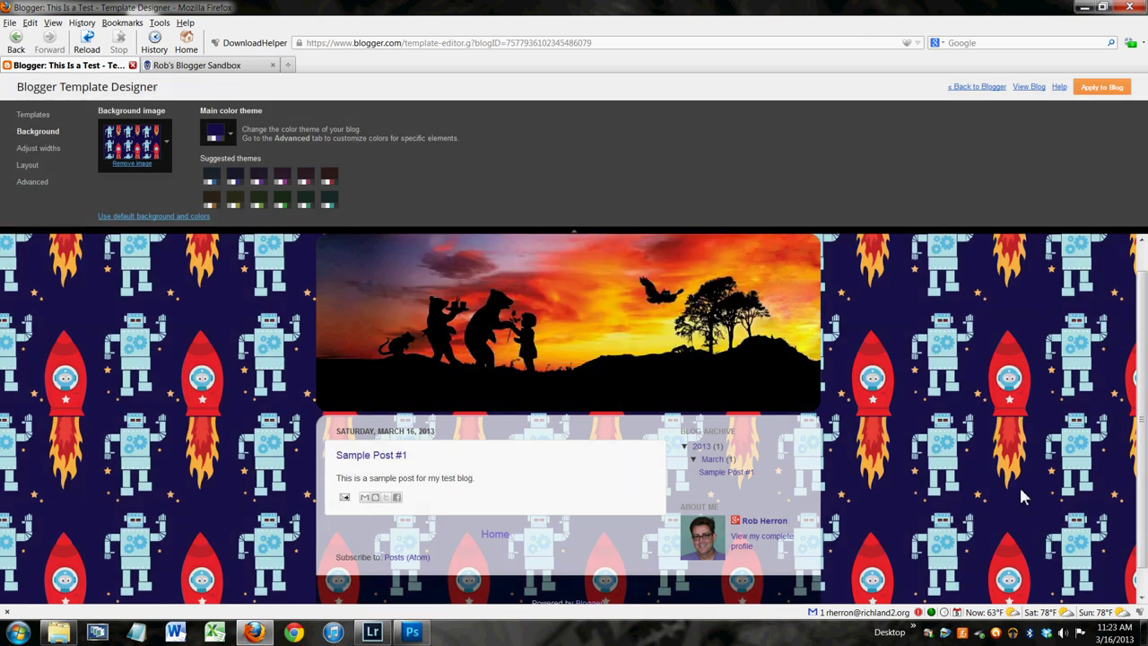
# Apply the robot-and-rocket background, go back to Blogger, and view the live blog
pyautogui.click(1112, 87)
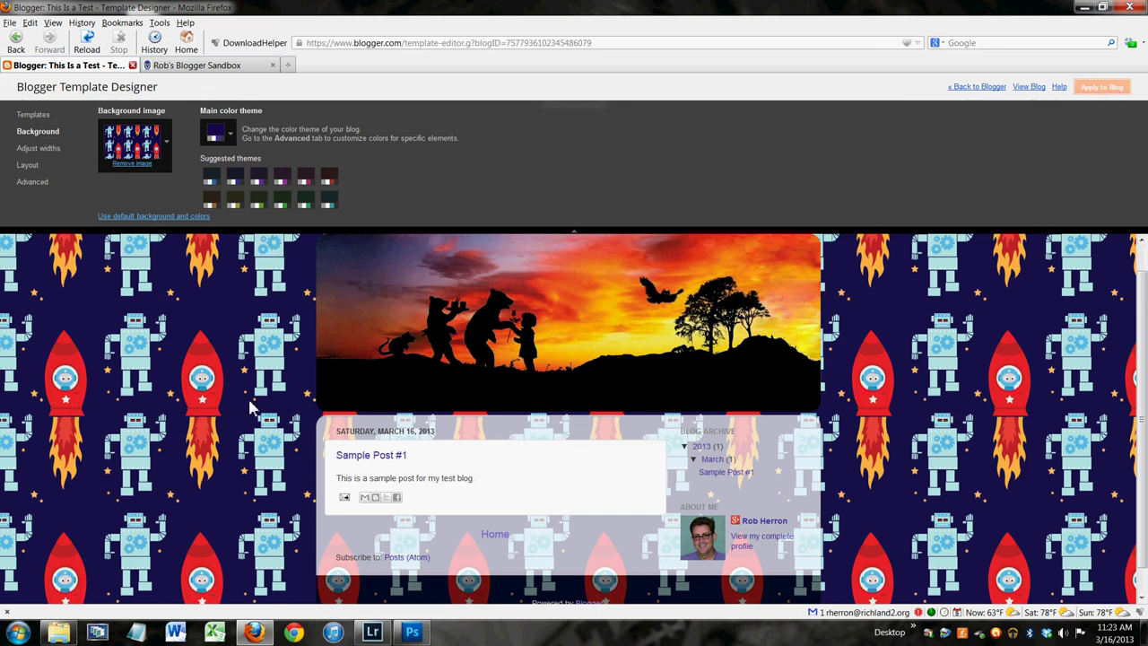
pyautogui.click(979, 88)
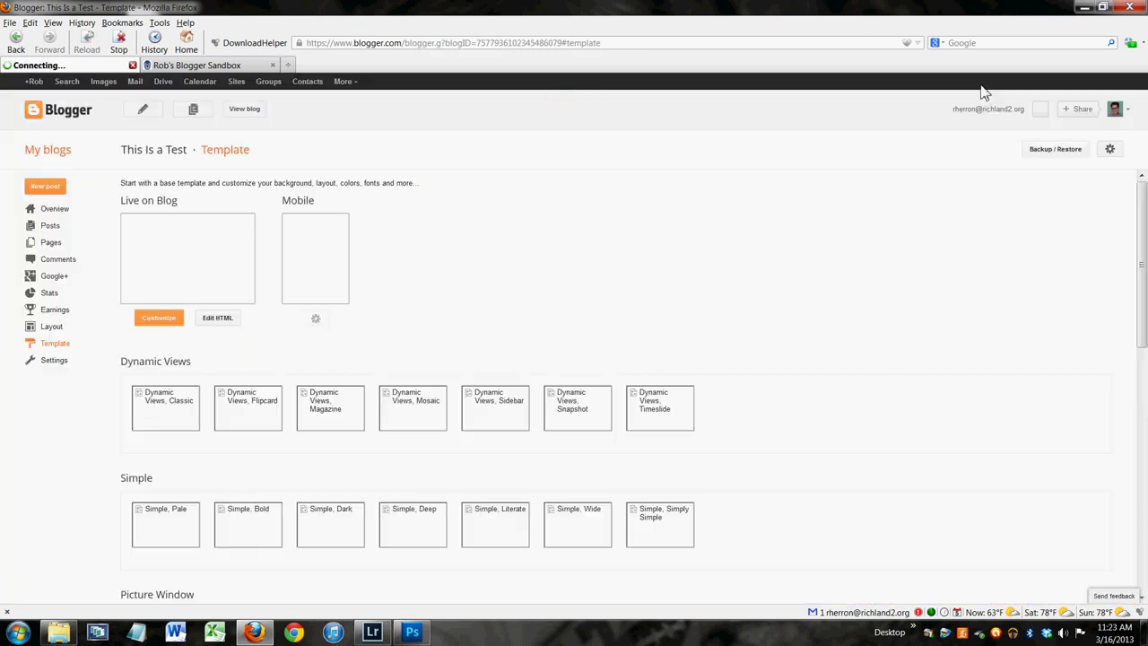
pyautogui.click(252, 112)
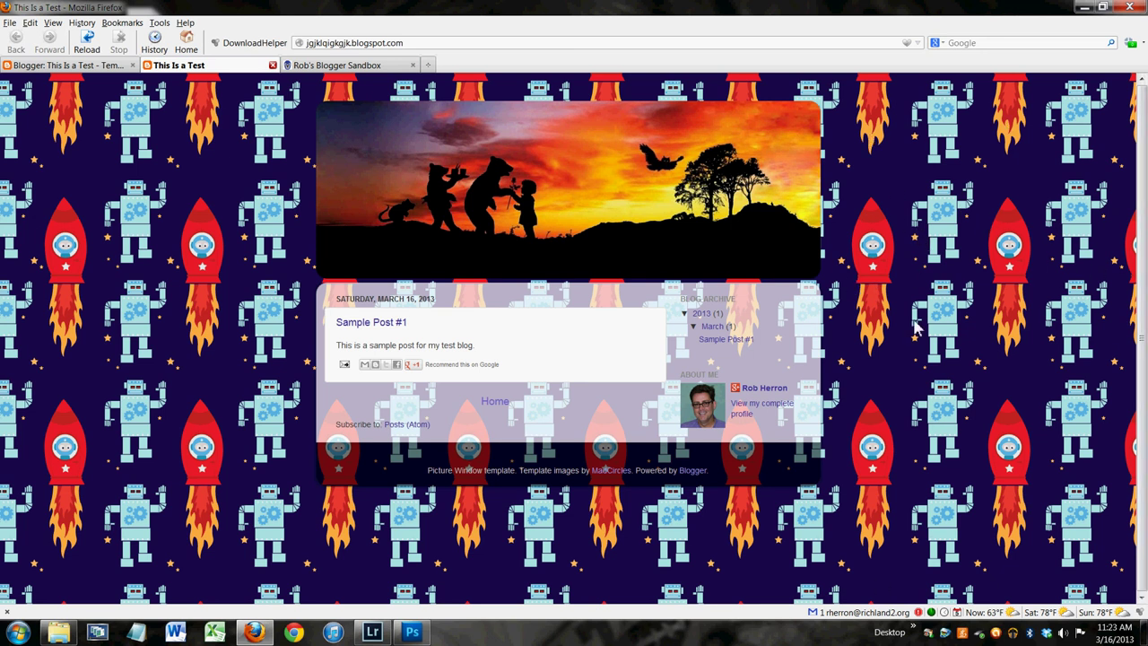
# Reopen the Template Designer from the Template page and review the Background and Adjust widths settings
pyautogui.click(72, 68)
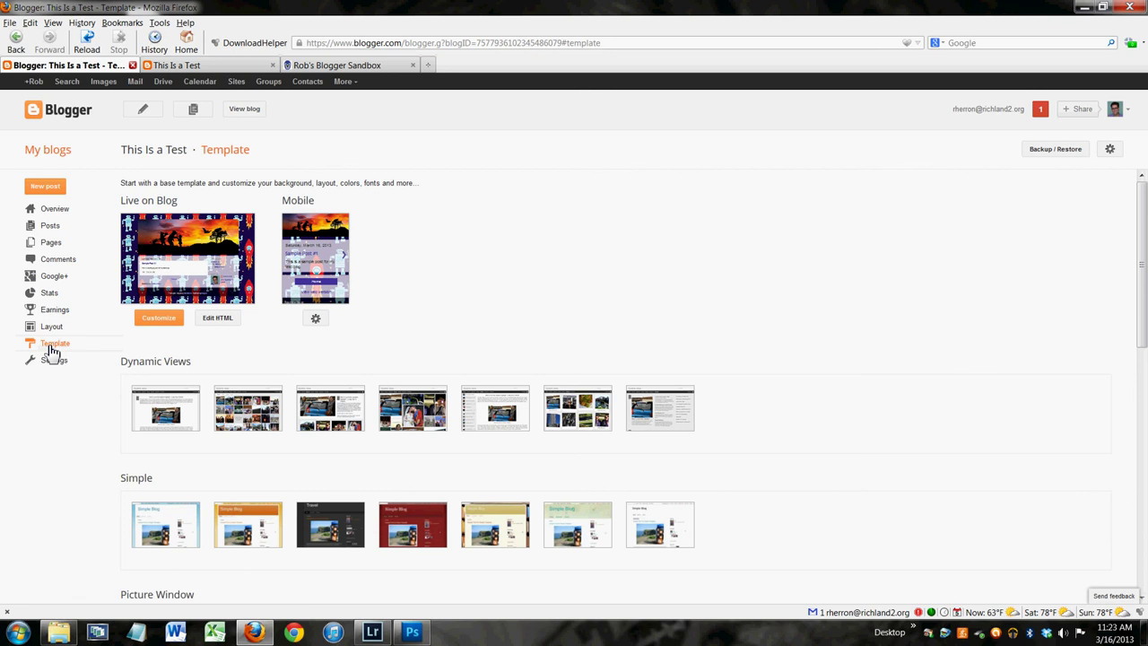
pyautogui.click(161, 321)
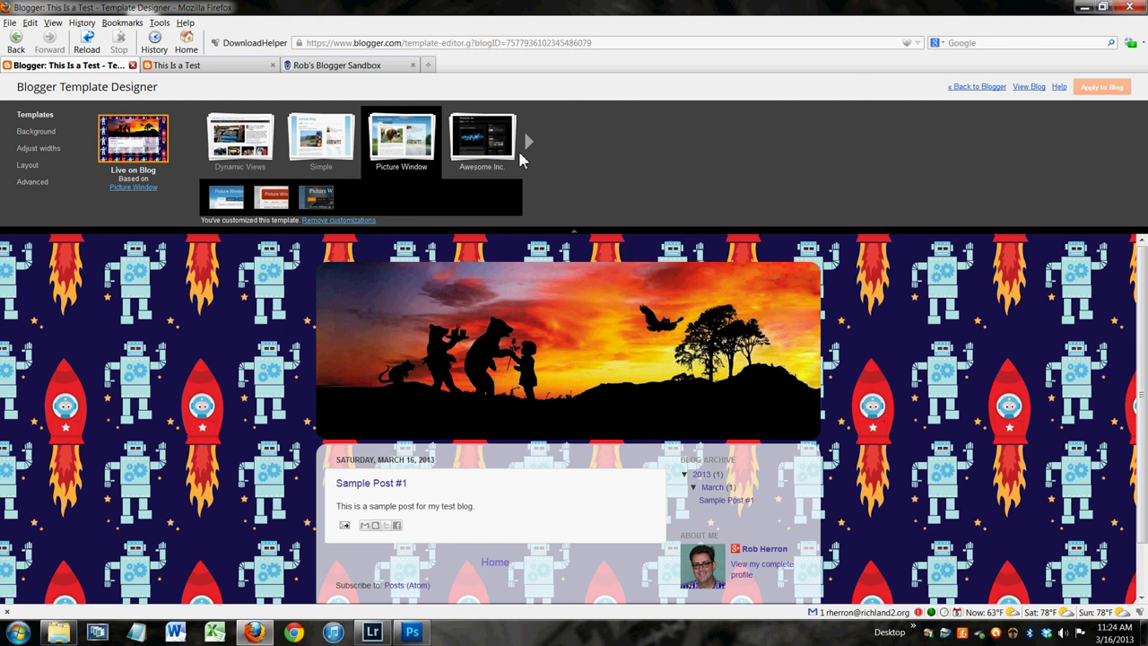
pyautogui.click(36, 132)
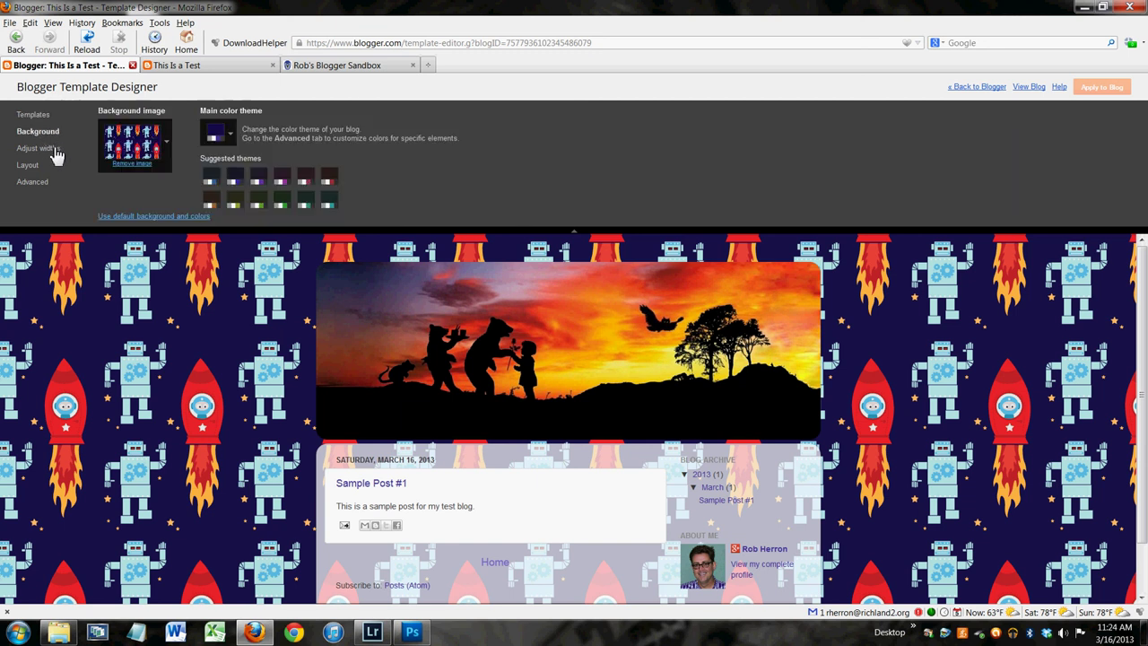
pyautogui.click(40, 149)
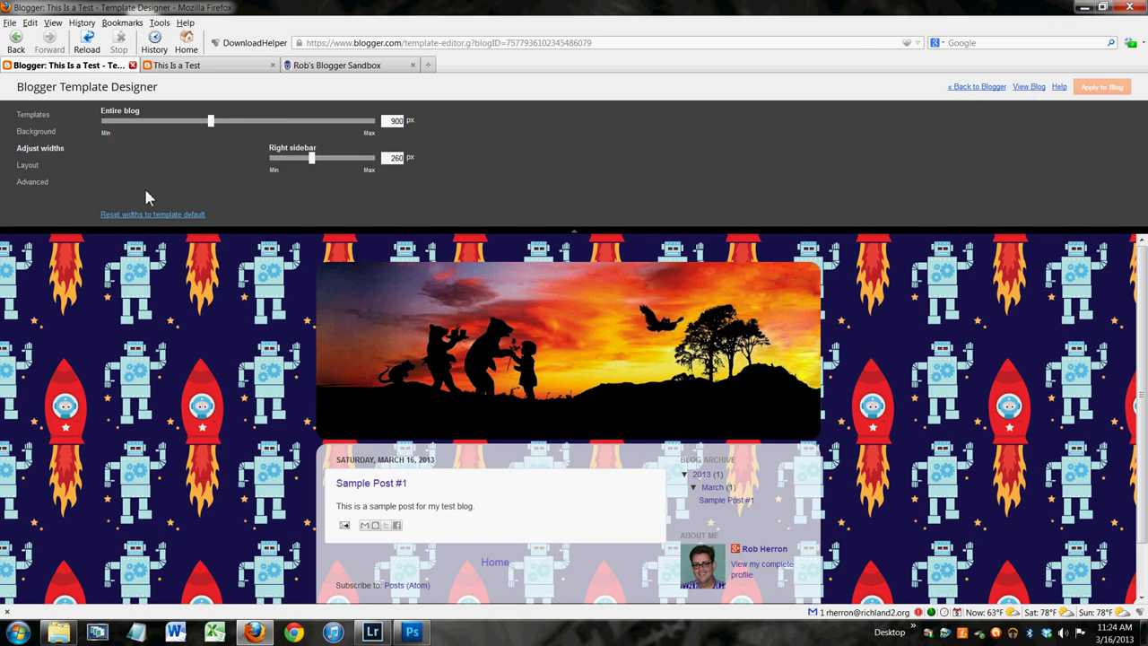
# Try a left-sidebar body layout, revert to sidebar-right, then view Advanced page-text settings (Arial, #3b3b3b)
pyautogui.click(31, 167)
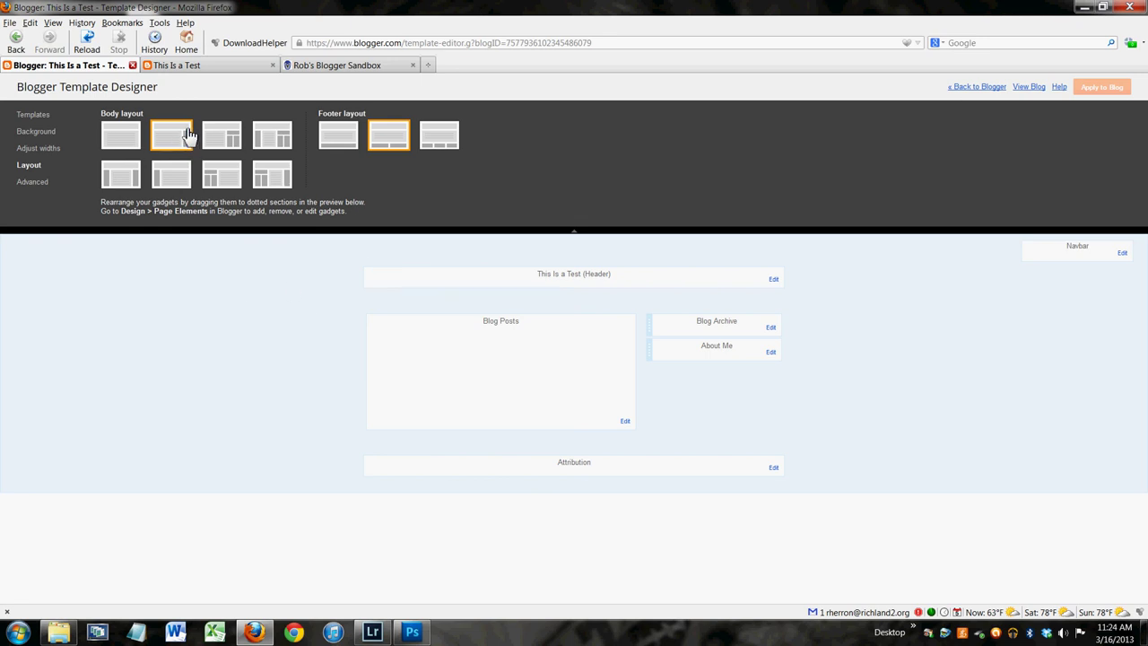
pyautogui.click(175, 179)
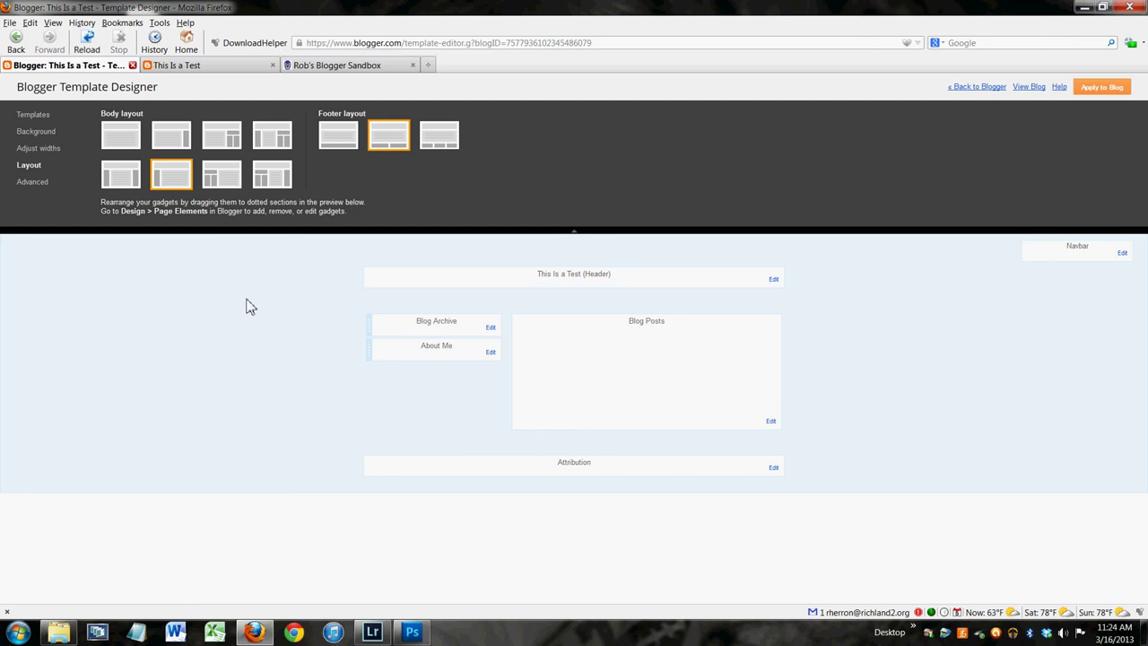
pyautogui.click(177, 141)
pyautogui.click(42, 186)
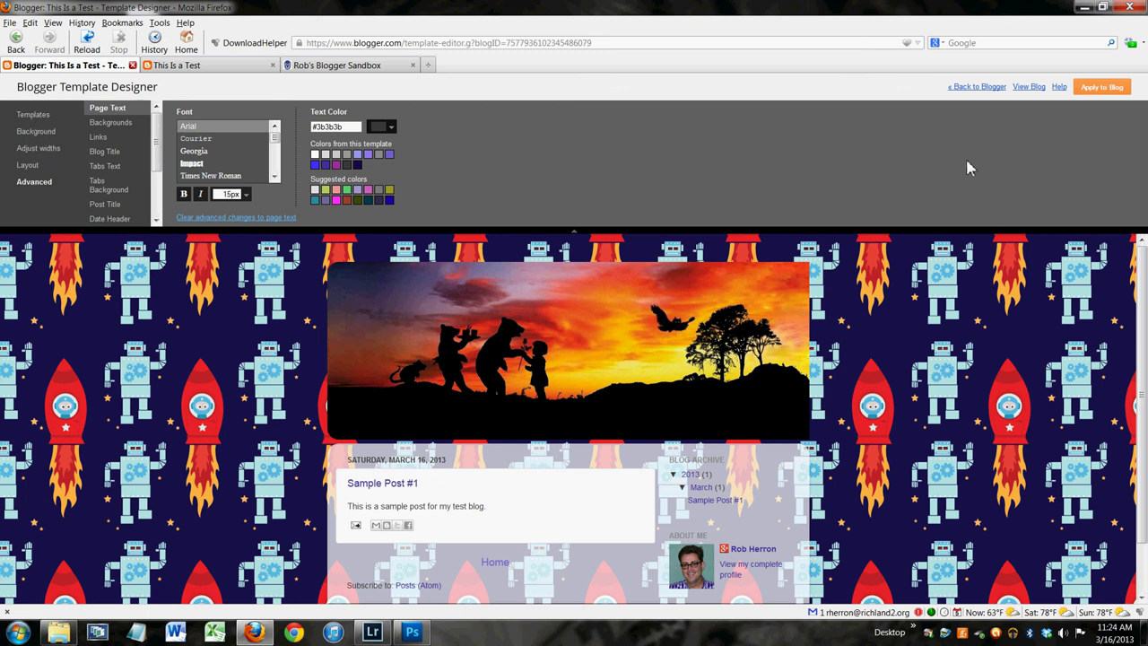
# Leave the Template Designer via « Back to Blogger, triggering the unsaved-changes confirmation
pyautogui.click(981, 89)
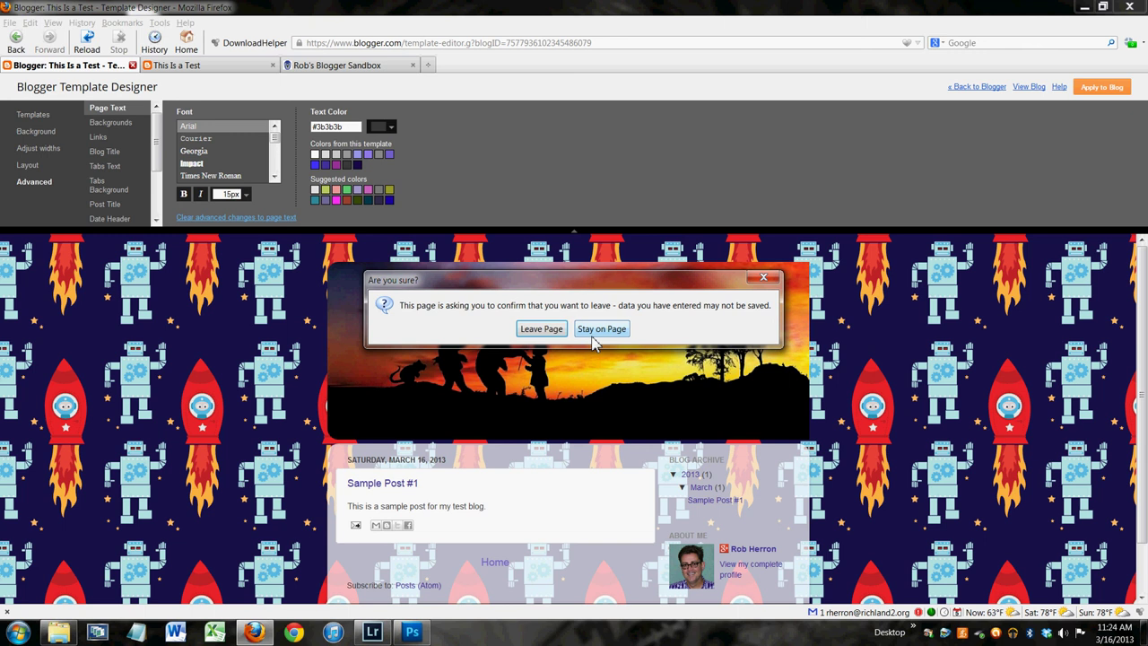